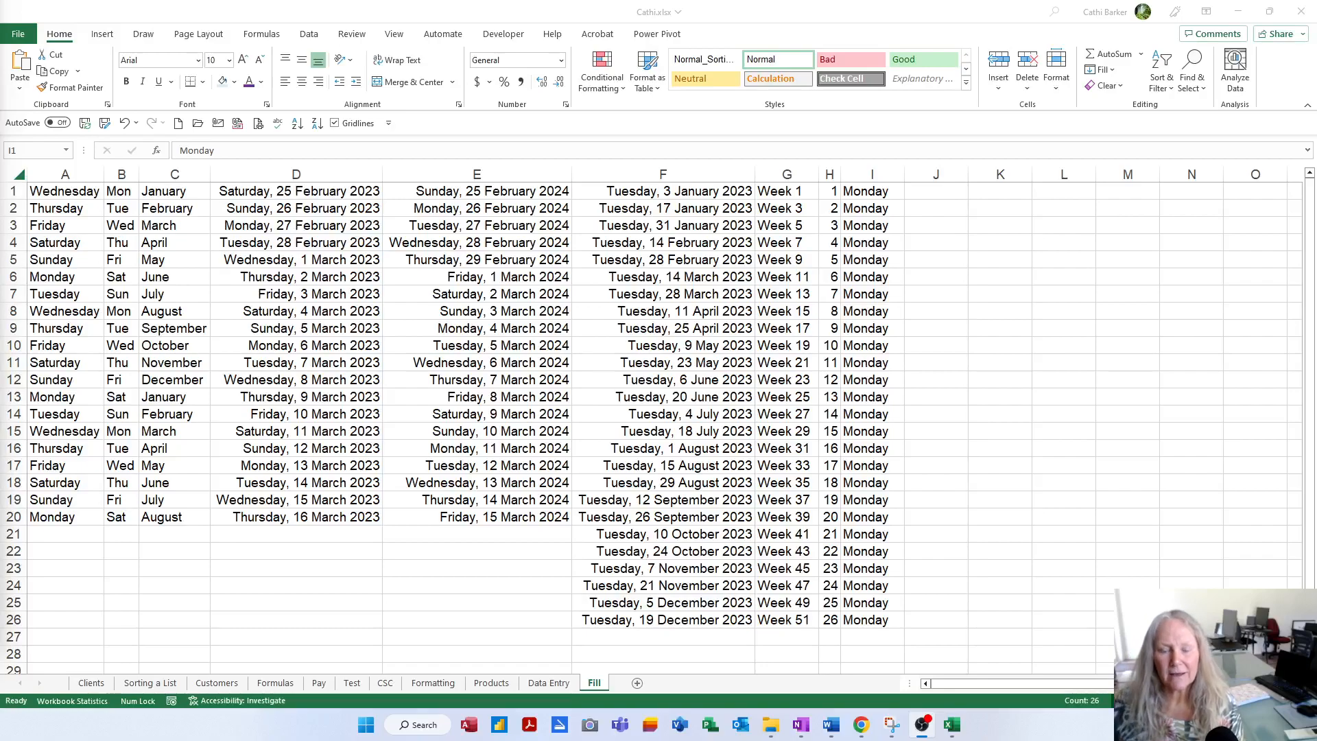
Save the workbook with the Fill sheet in its current state.
click(511, 345)
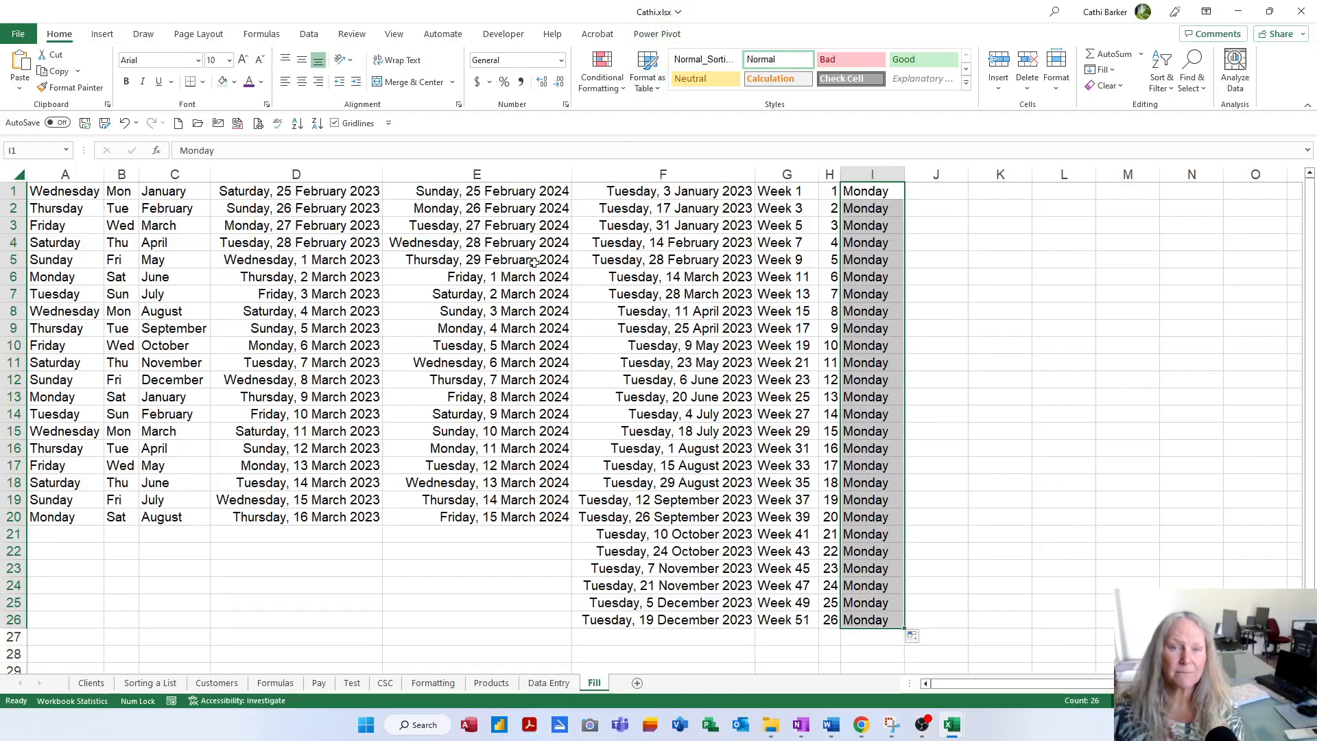
click(85, 125)
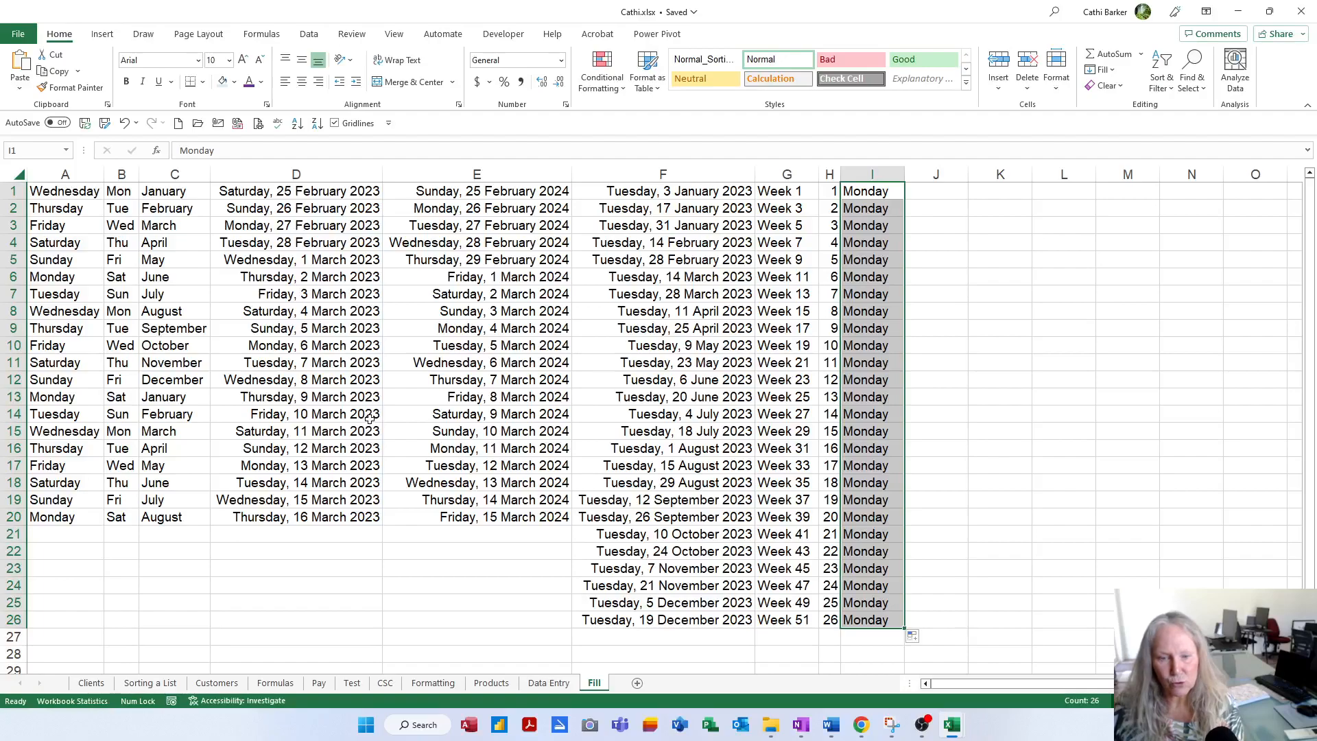
Display the Customers sheet and enlarge it so the columns from Customer ID through Phone fill the window.
click(223, 688)
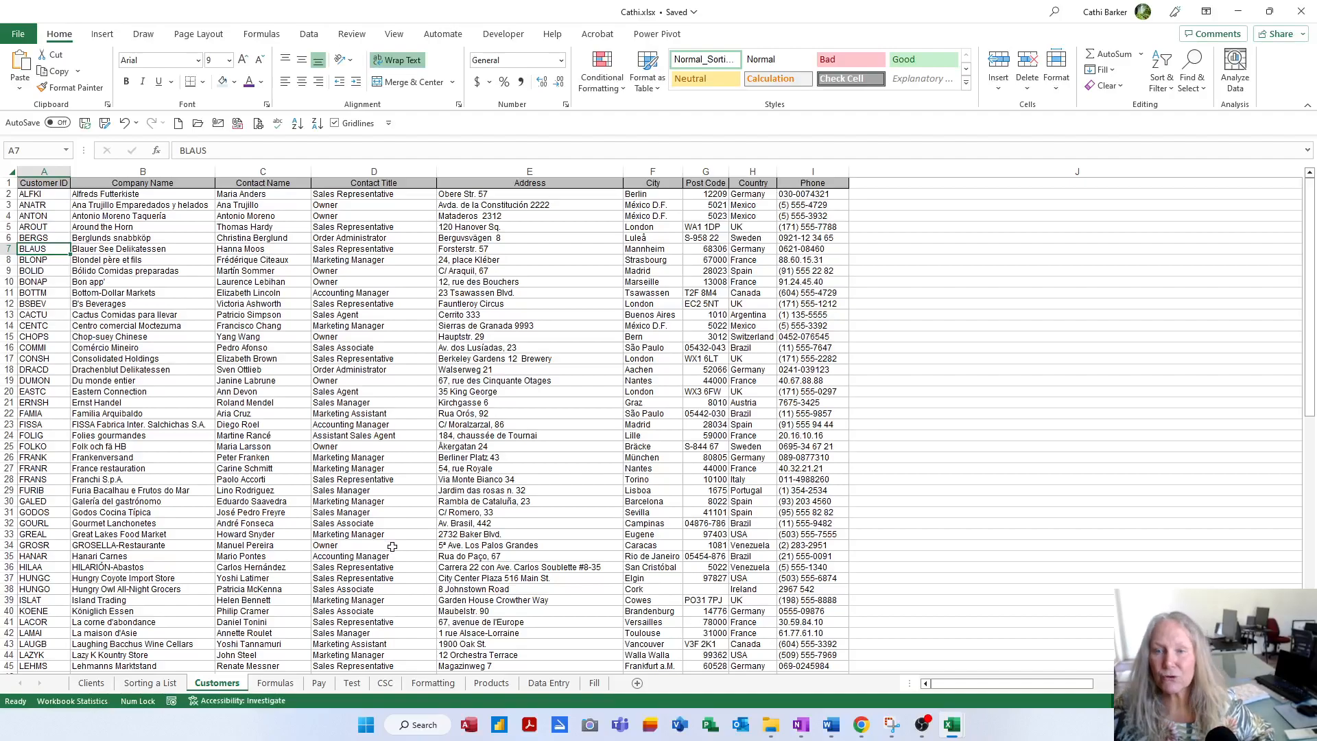
scroll(392, 547, down, 2)
scroll(392, 547, up, 2)
scroll(393, 547, up, 2)
scroll(392, 547, up, 1)
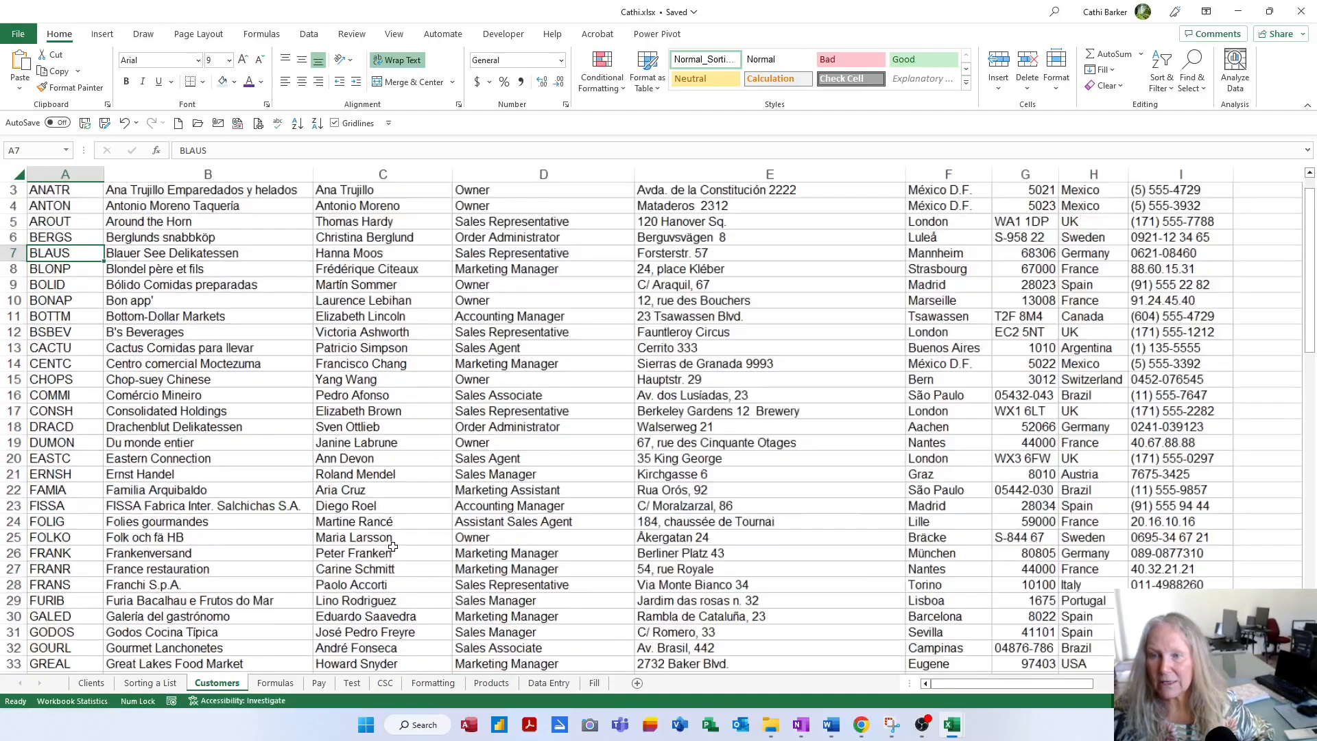
scroll(392, 547, up, 1)
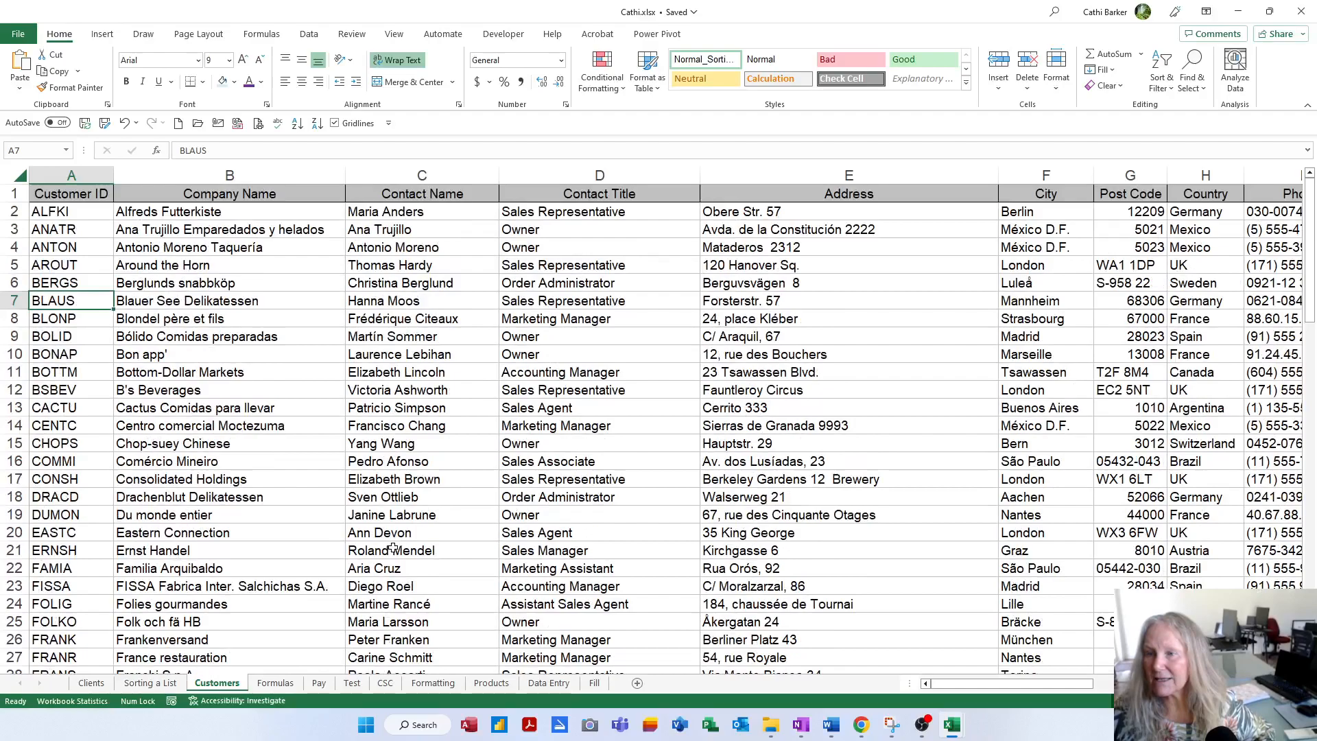
scroll(392, 547, down, 1)
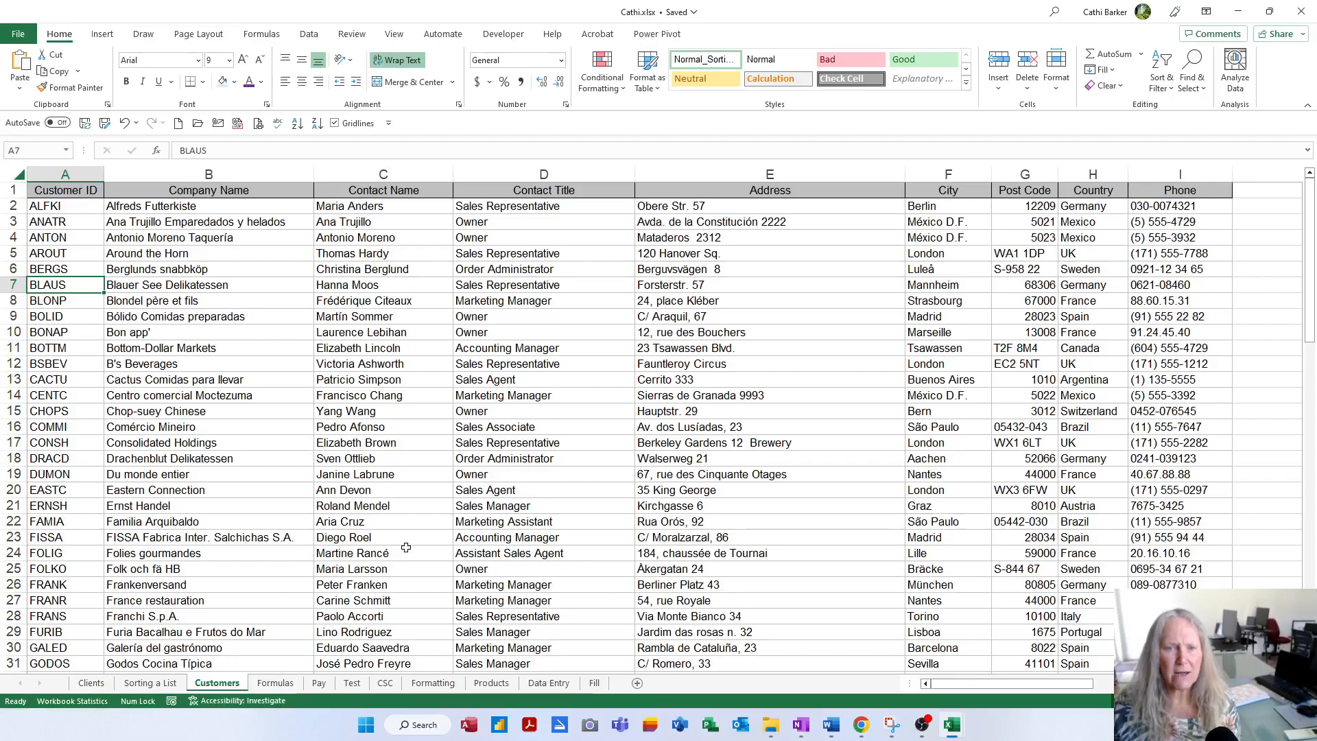
Check the extent of the customer list by jumping between the first and last cells of the Customer ID column.
click(66, 194)
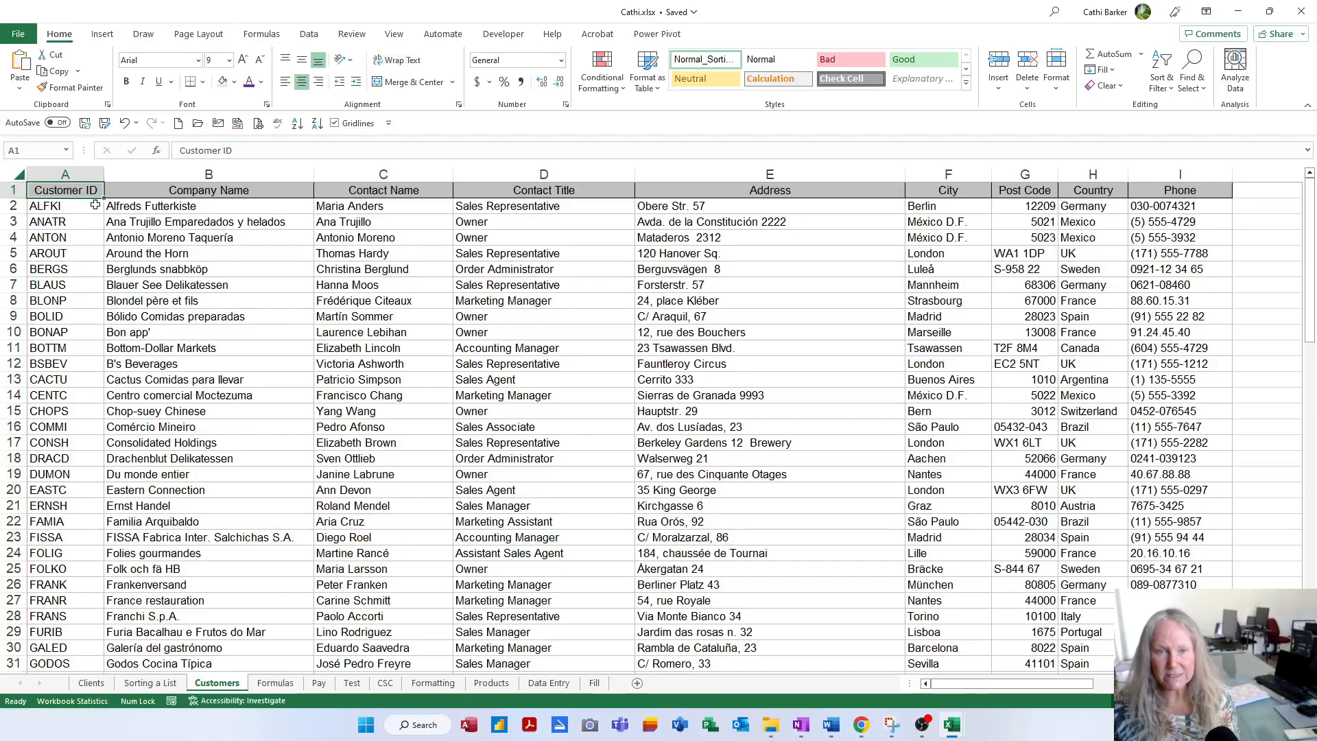
key(ctrl+Down)
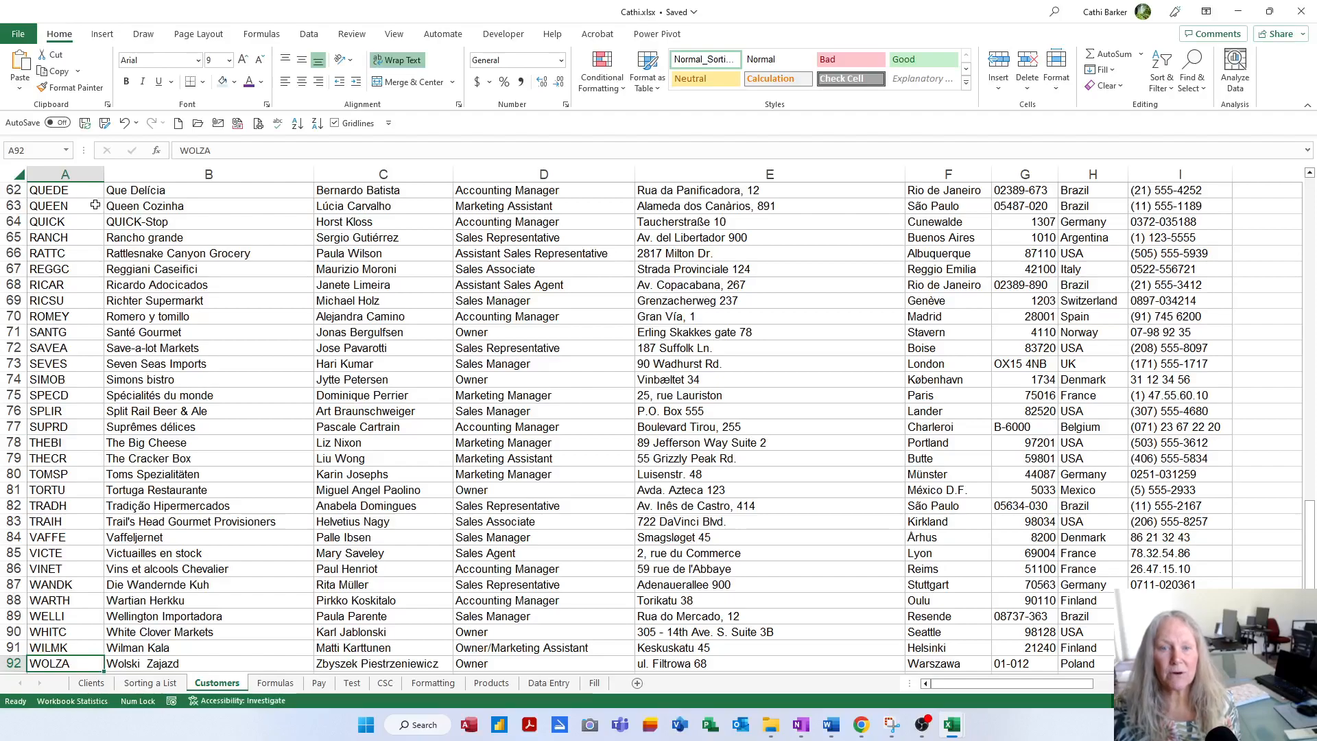
key(ctrl+Up)
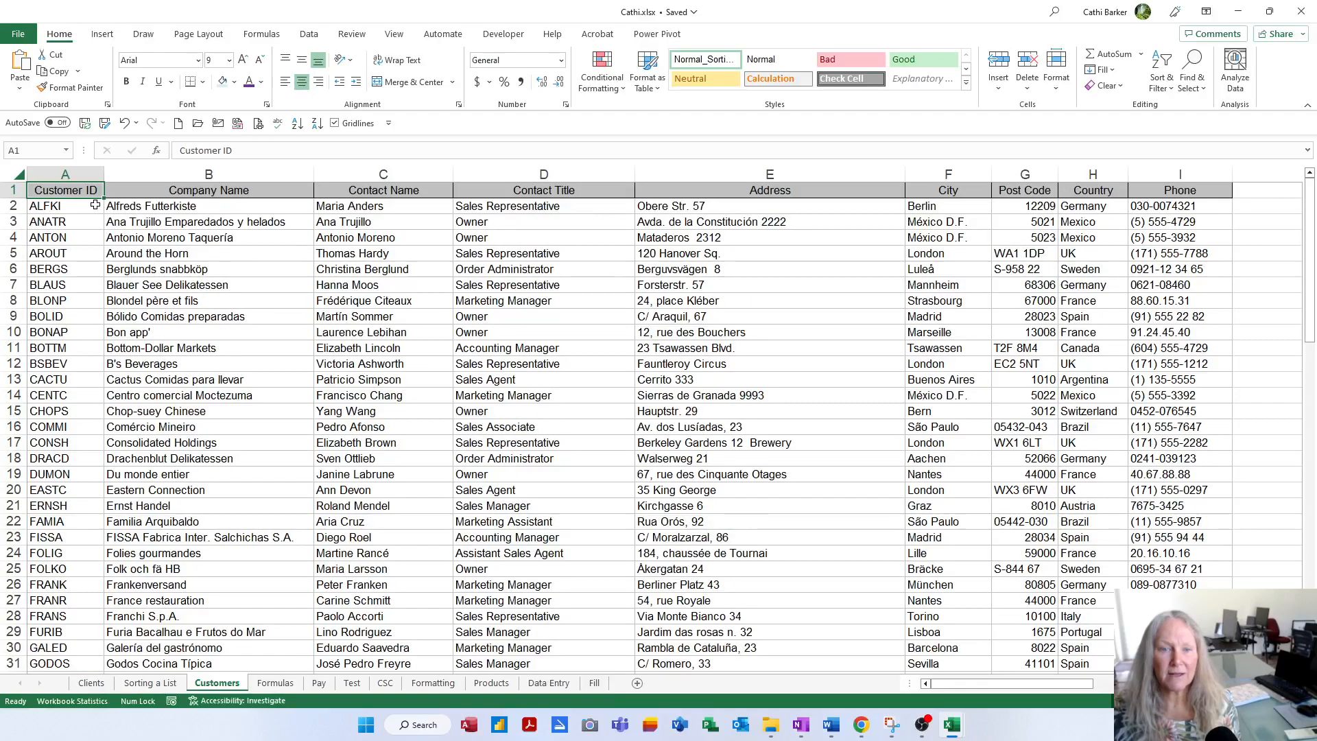
key(ctrl+Down)
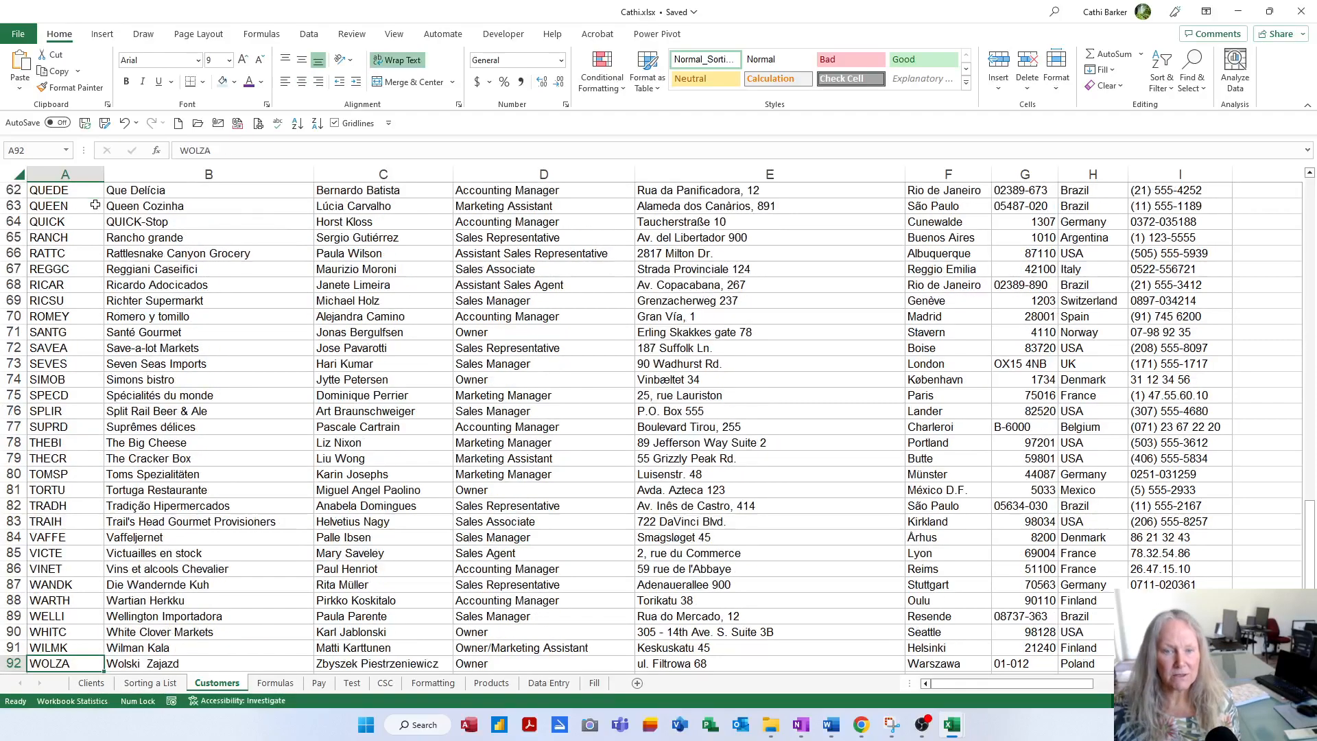
key(ctrl+Up)
key(ctrl+Down)
key(ctrl+Up)
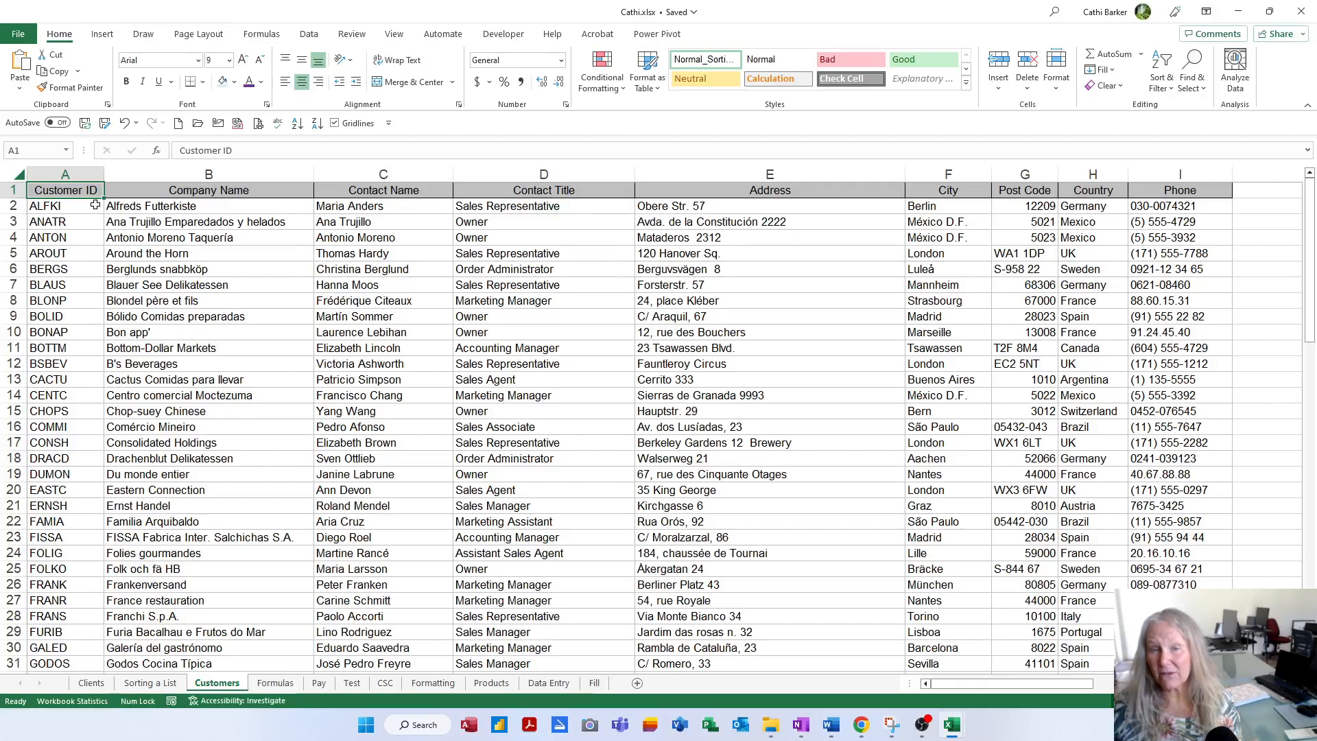
Select a customer's cell in the Country column as the basis for sorting the list.
click(1099, 259)
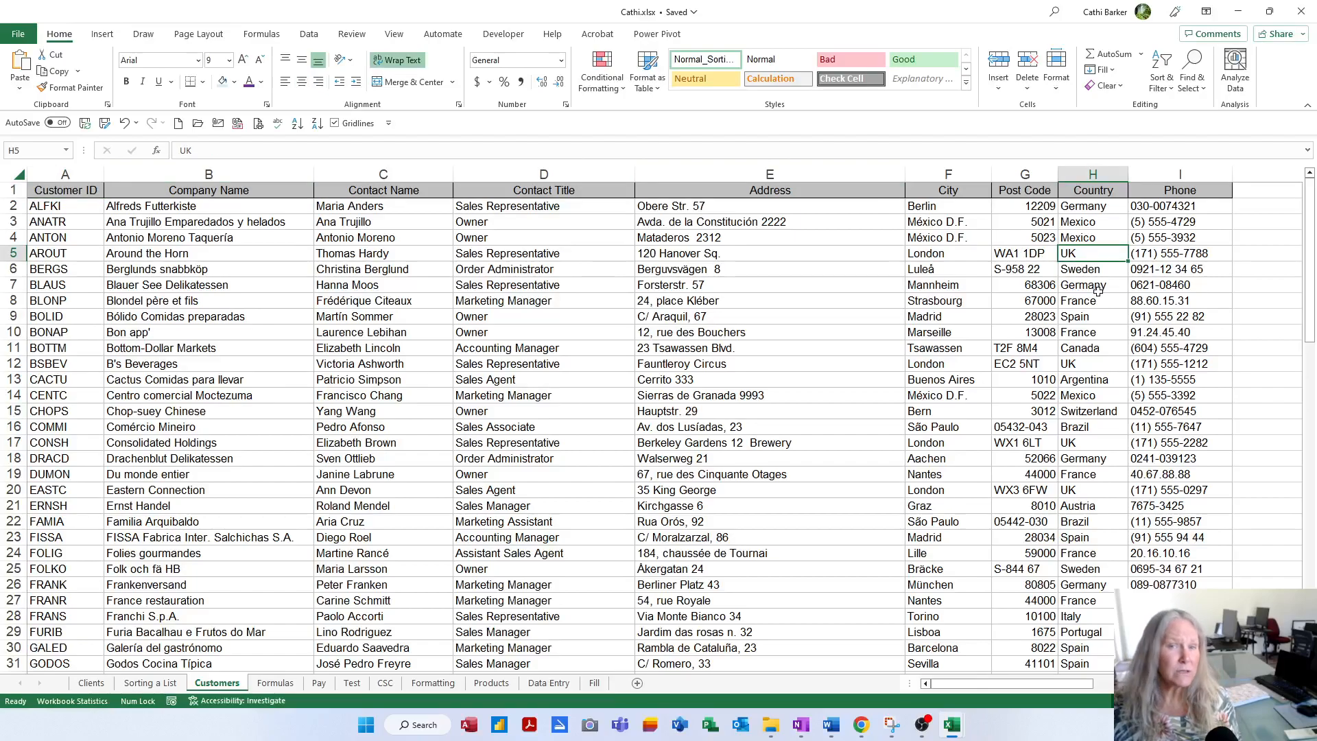
click(1092, 291)
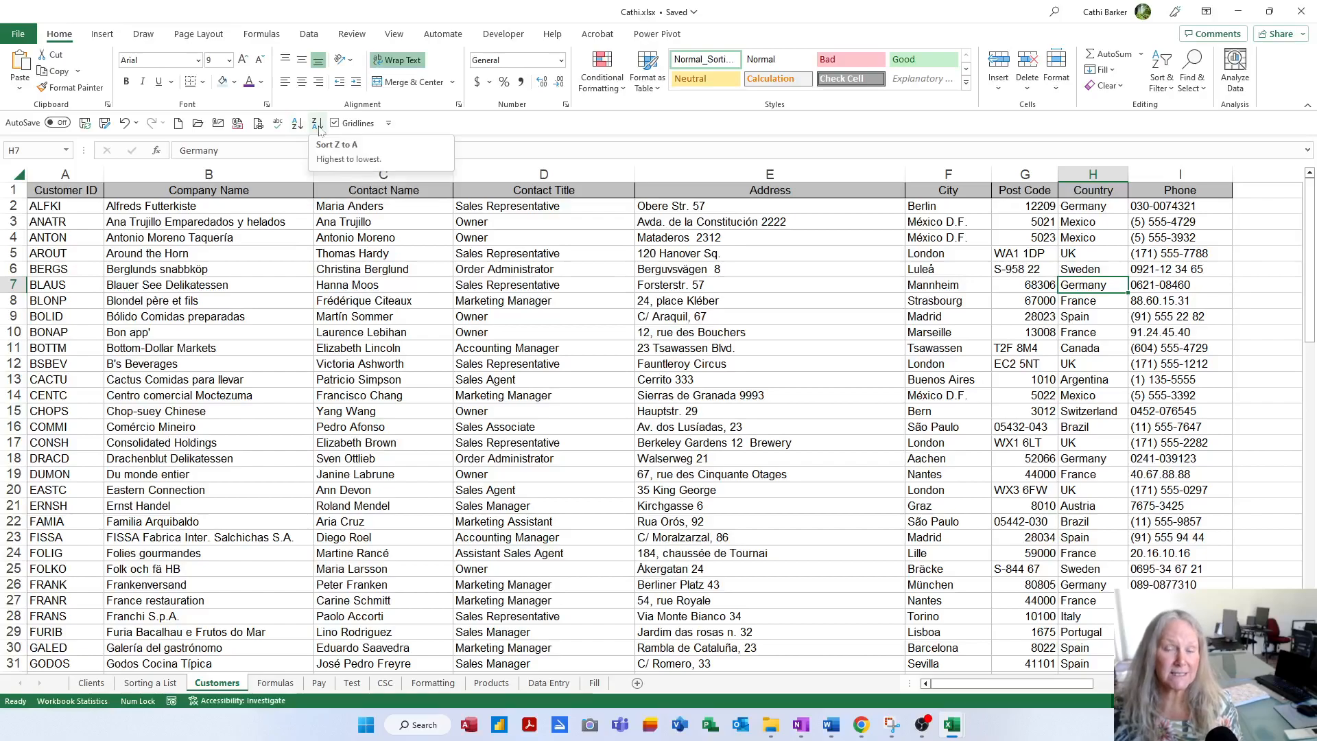
click(389, 124)
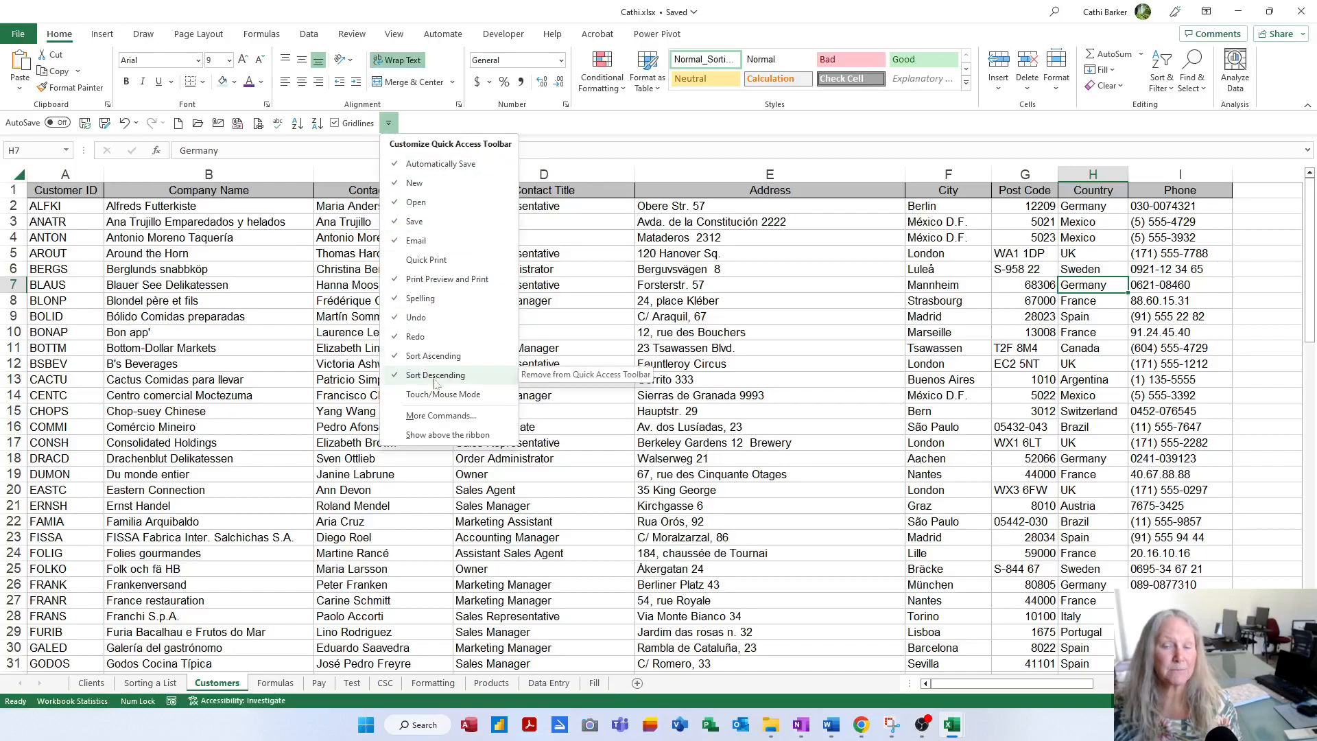
click(390, 123)
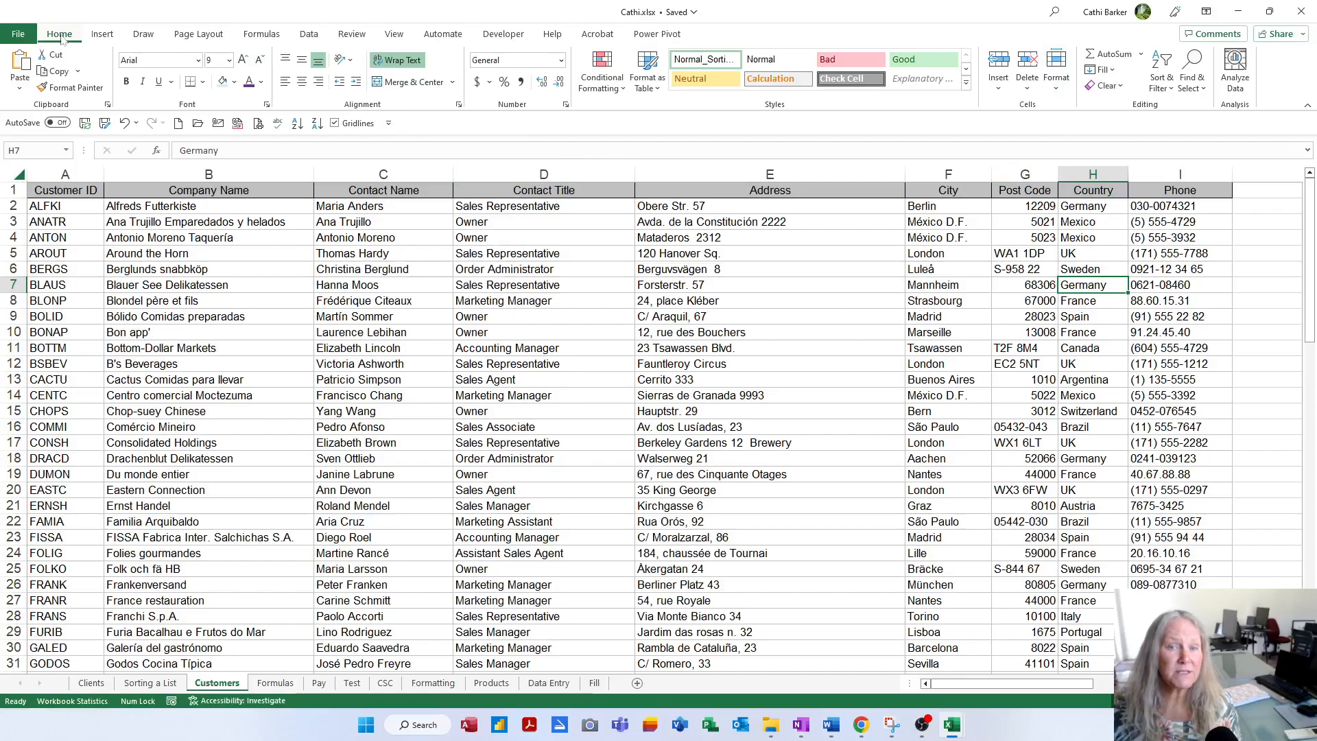
click(1163, 84)
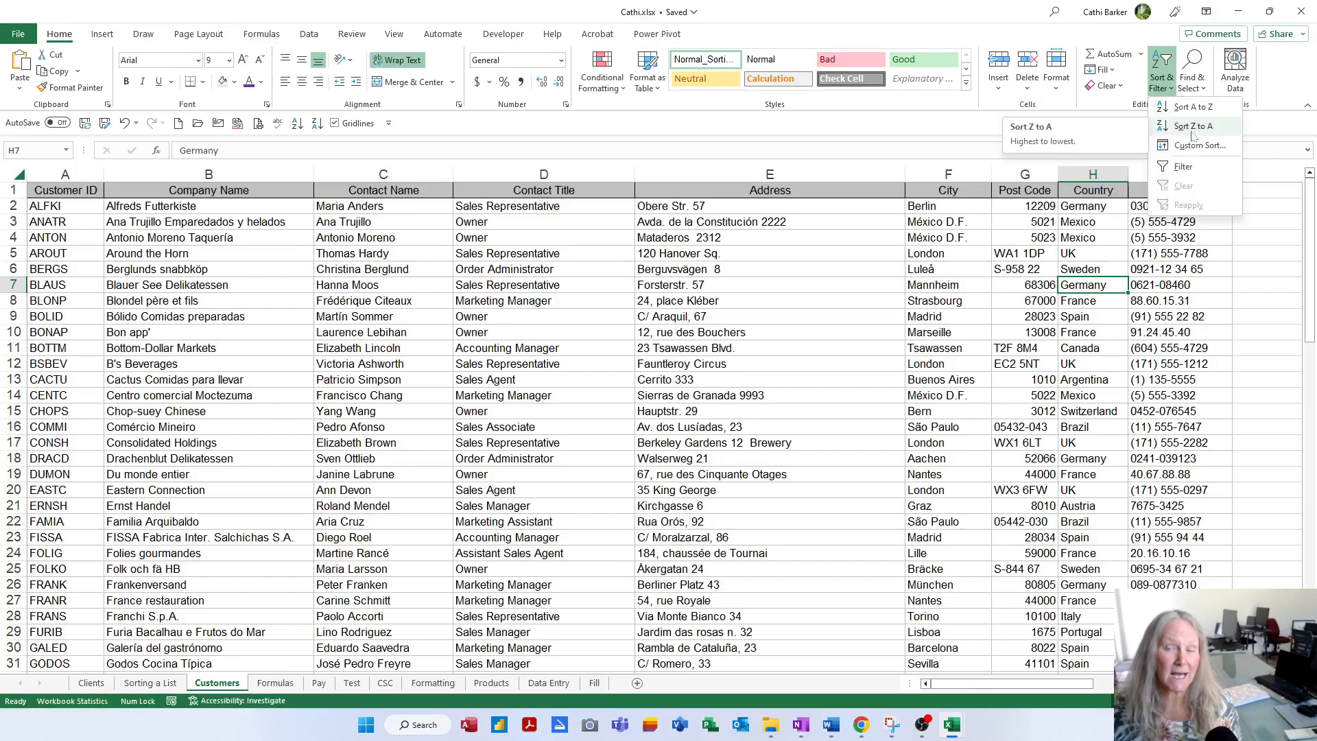
click(1164, 91)
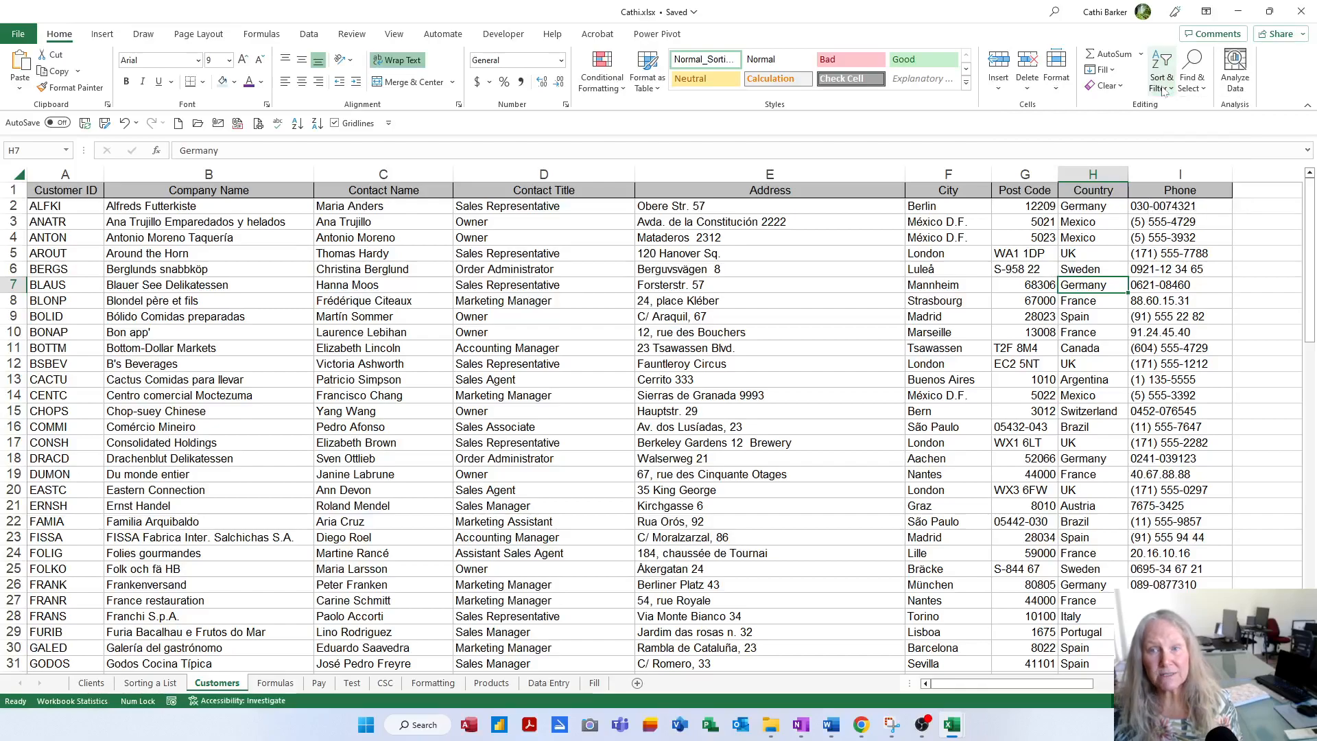
Sort the customer list by Country from A to Z and check both ends of the column.
click(310, 35)
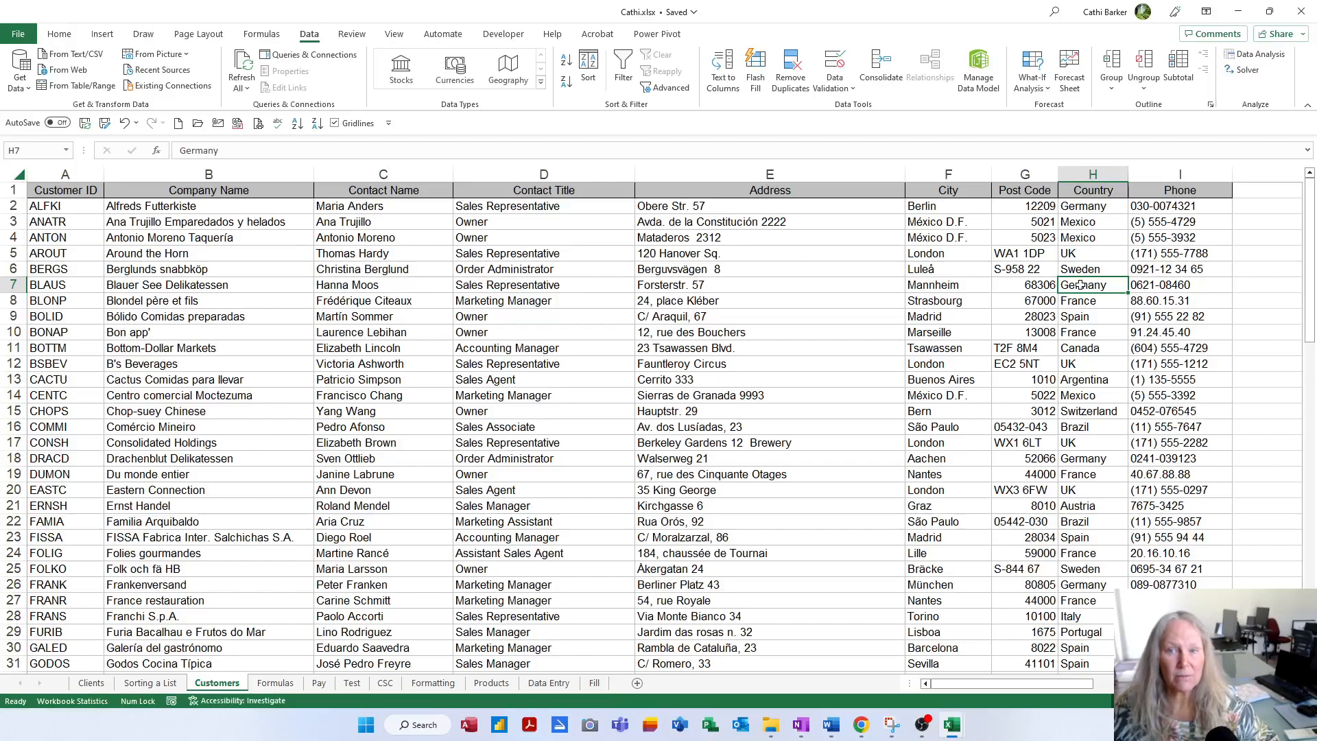
click(566, 60)
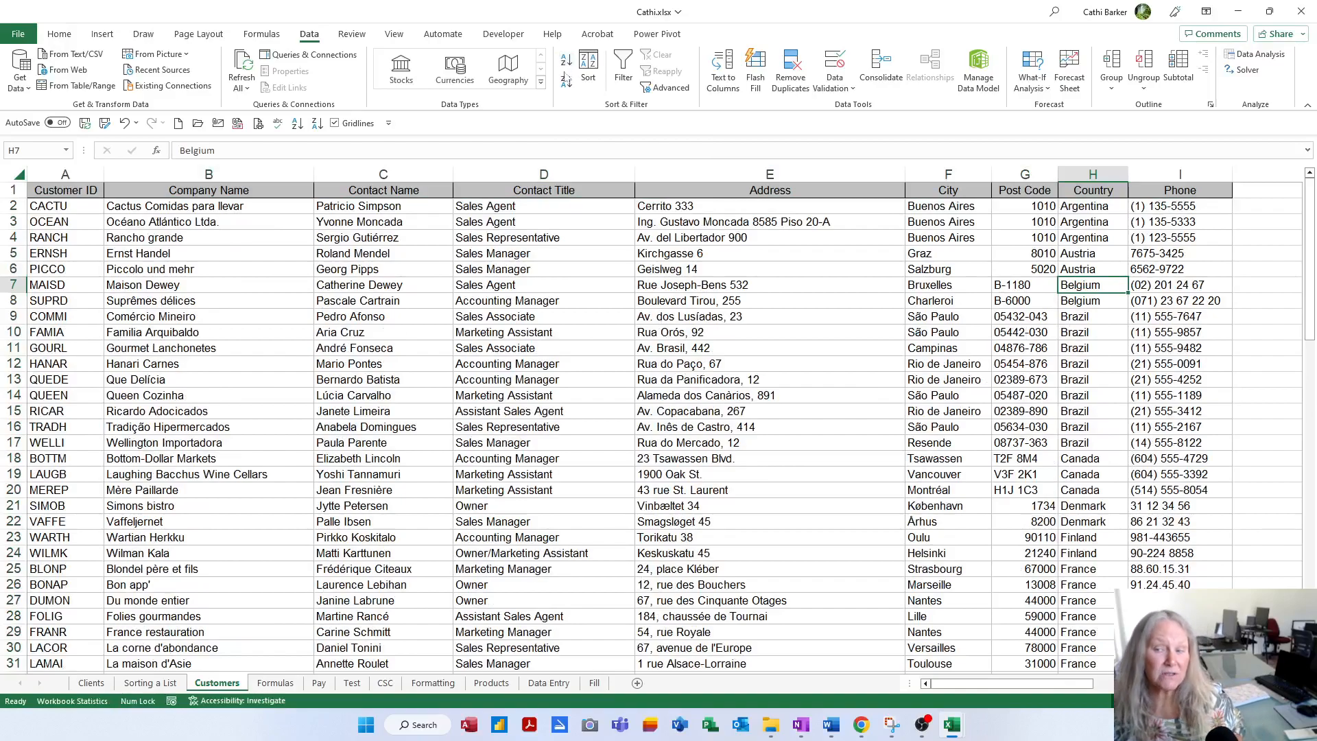
key(ctrl+Down)
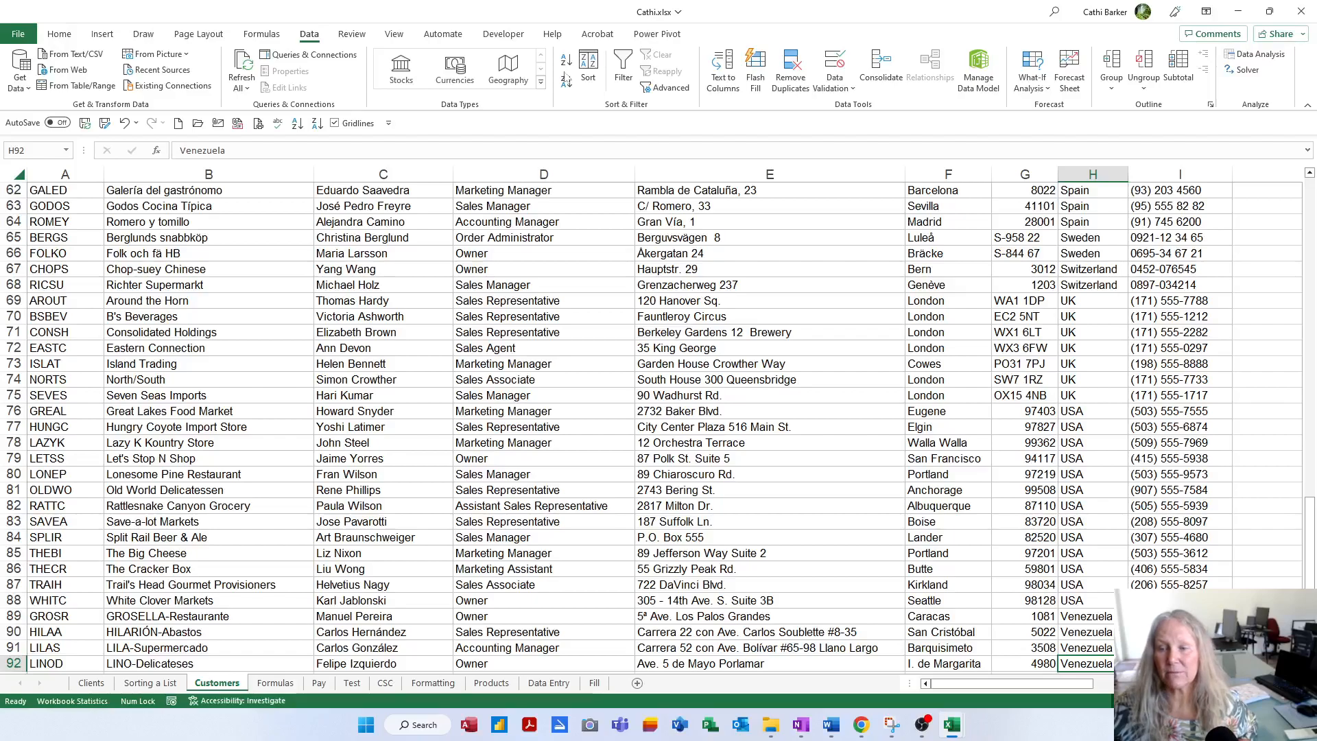
key(ctrl+Up)
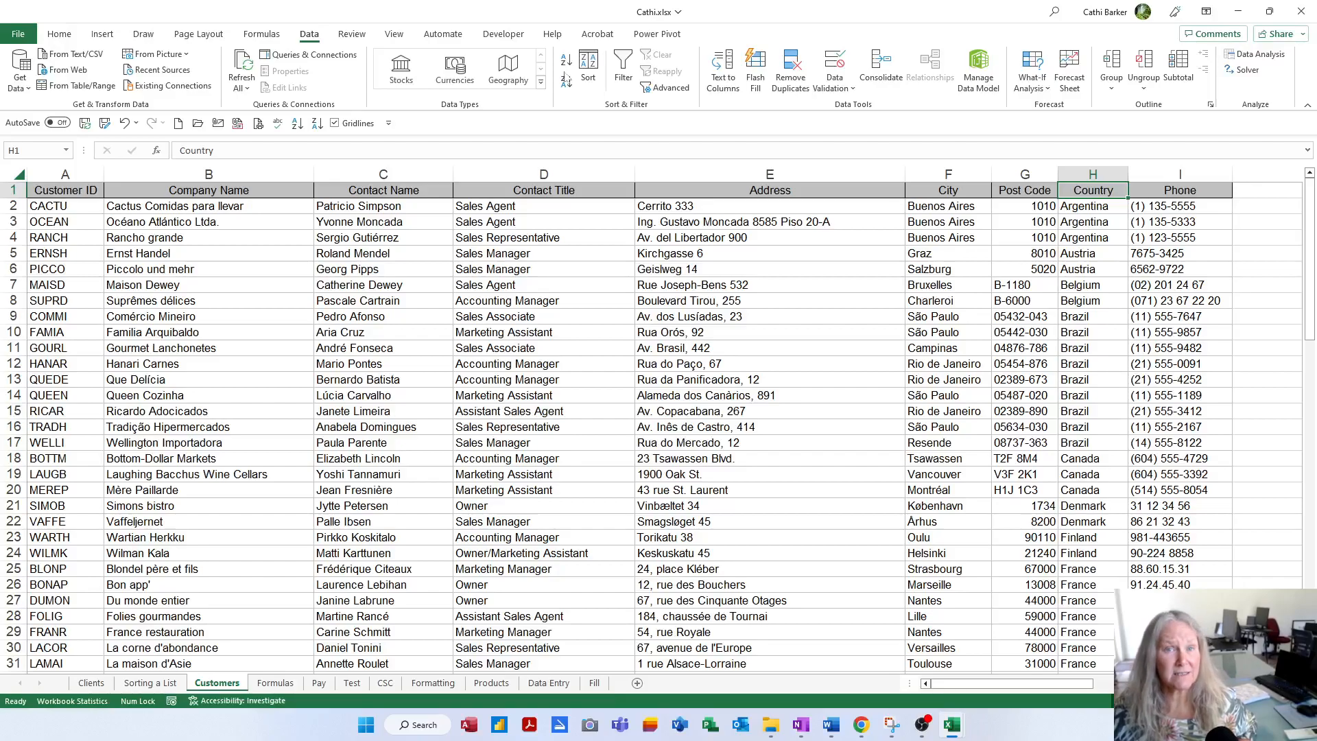
Sort the customer list by Country from Z to A and check the last and first rows.
click(315, 125)
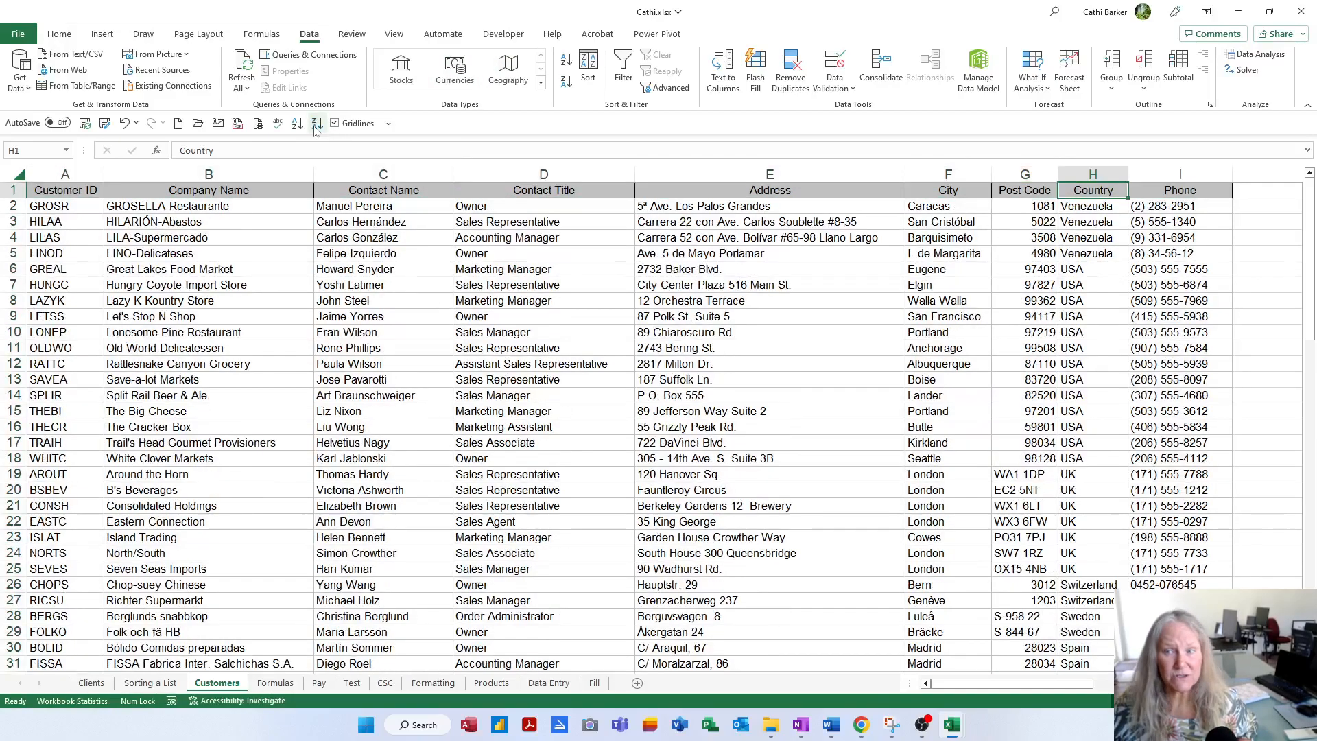
key(ctrl+Down)
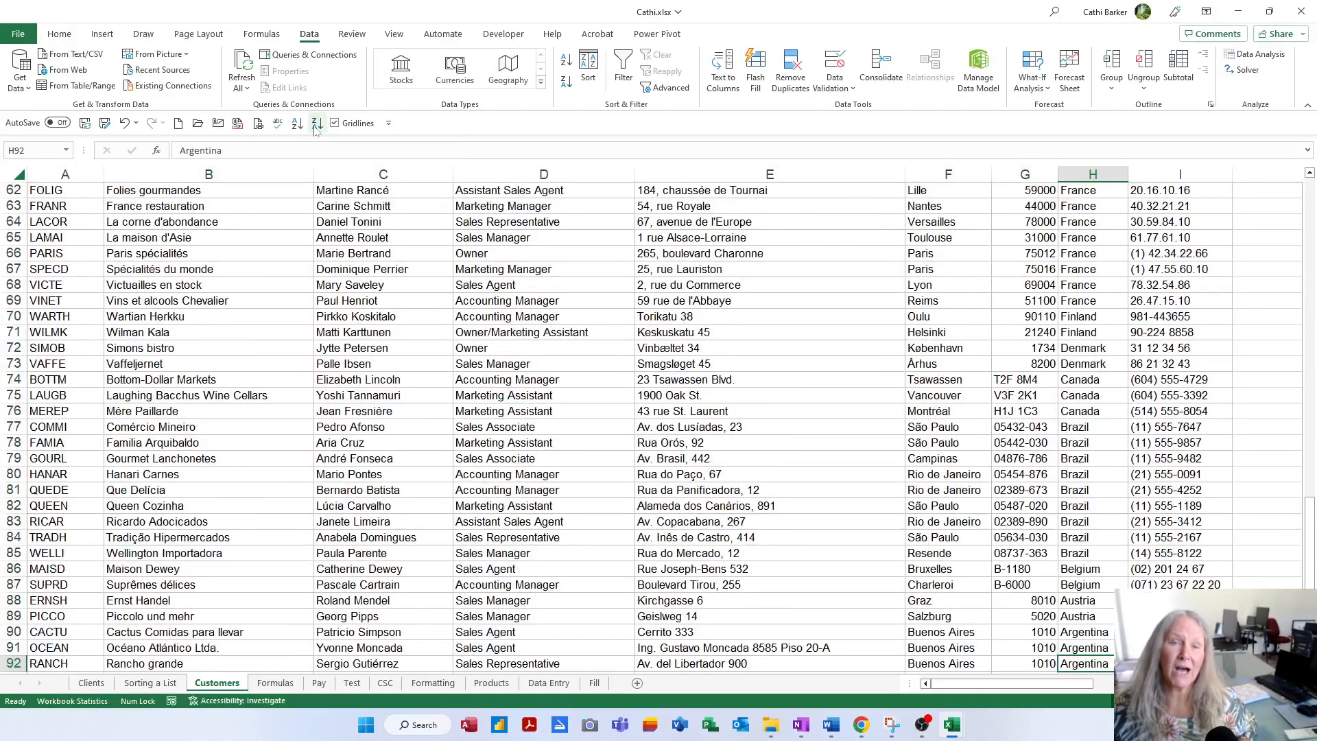
key(ctrl+Up)
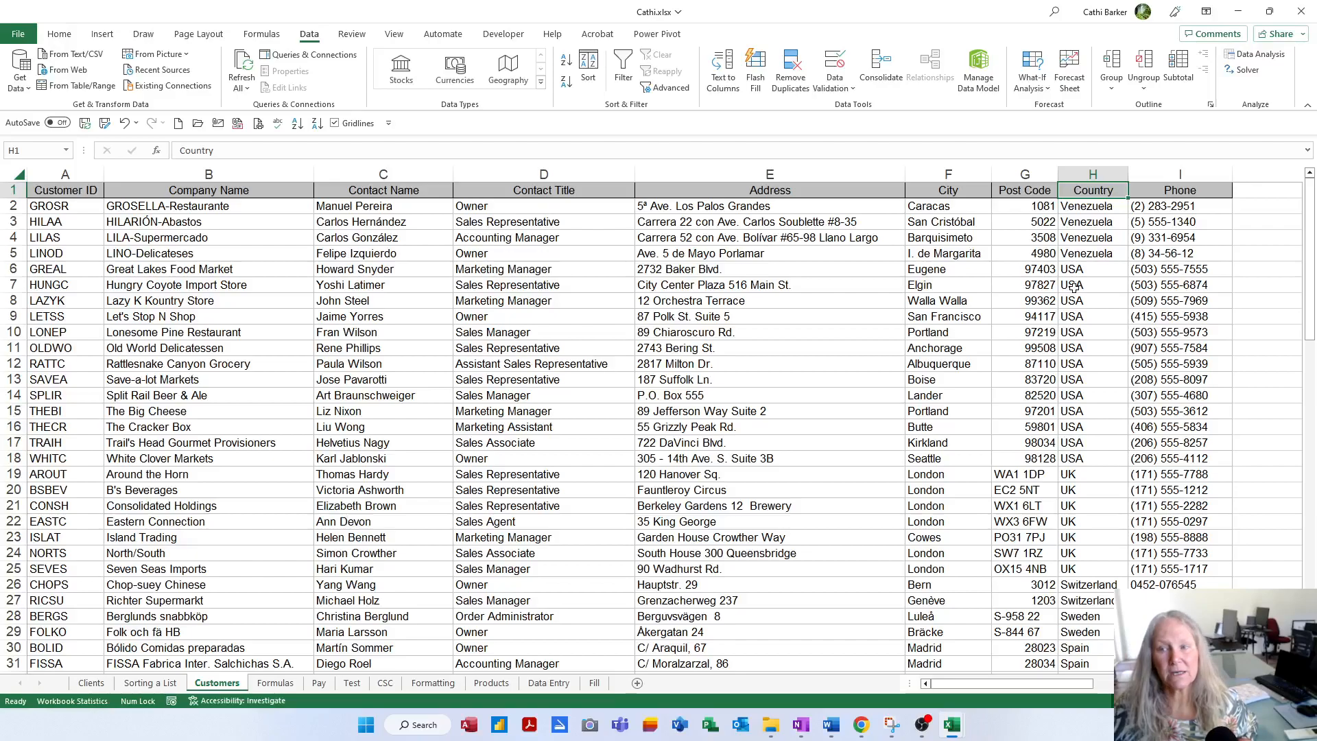
Sort the customer list by City from A to Z and check the column down to its last row.
click(959, 250)
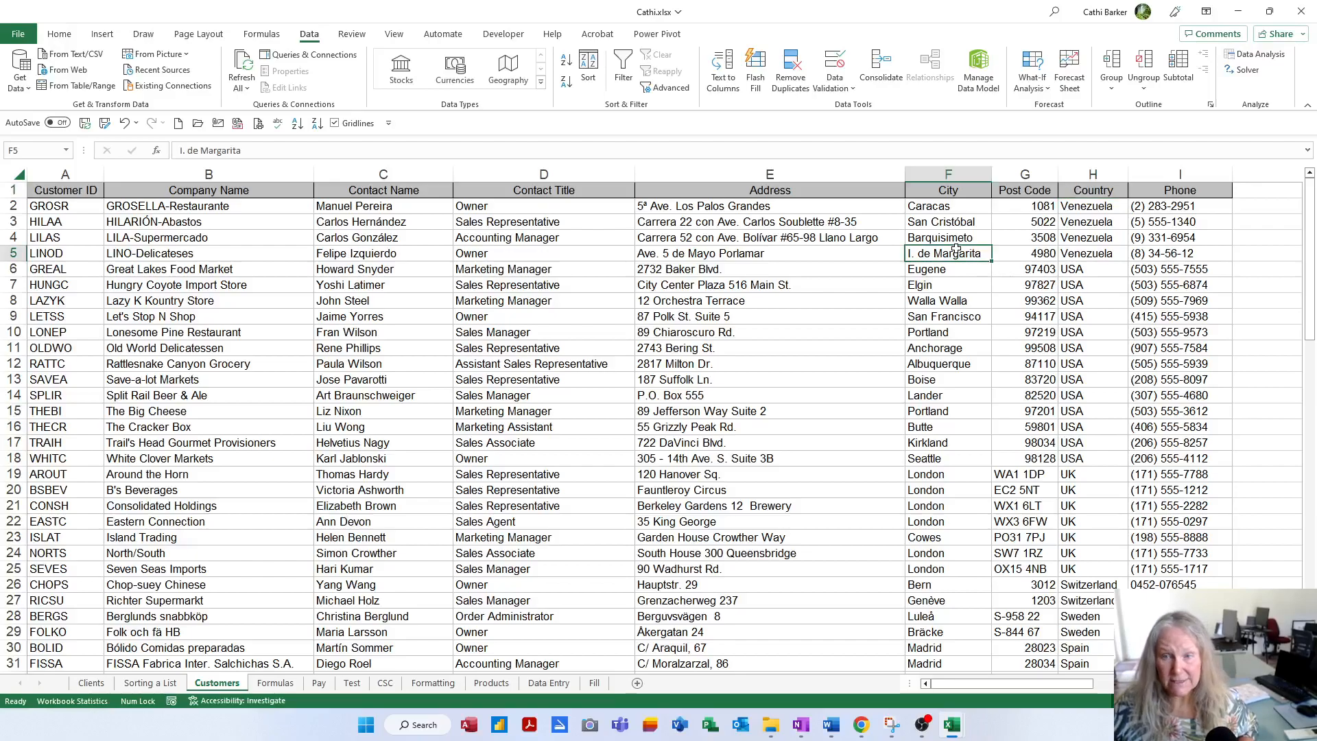
click(568, 64)
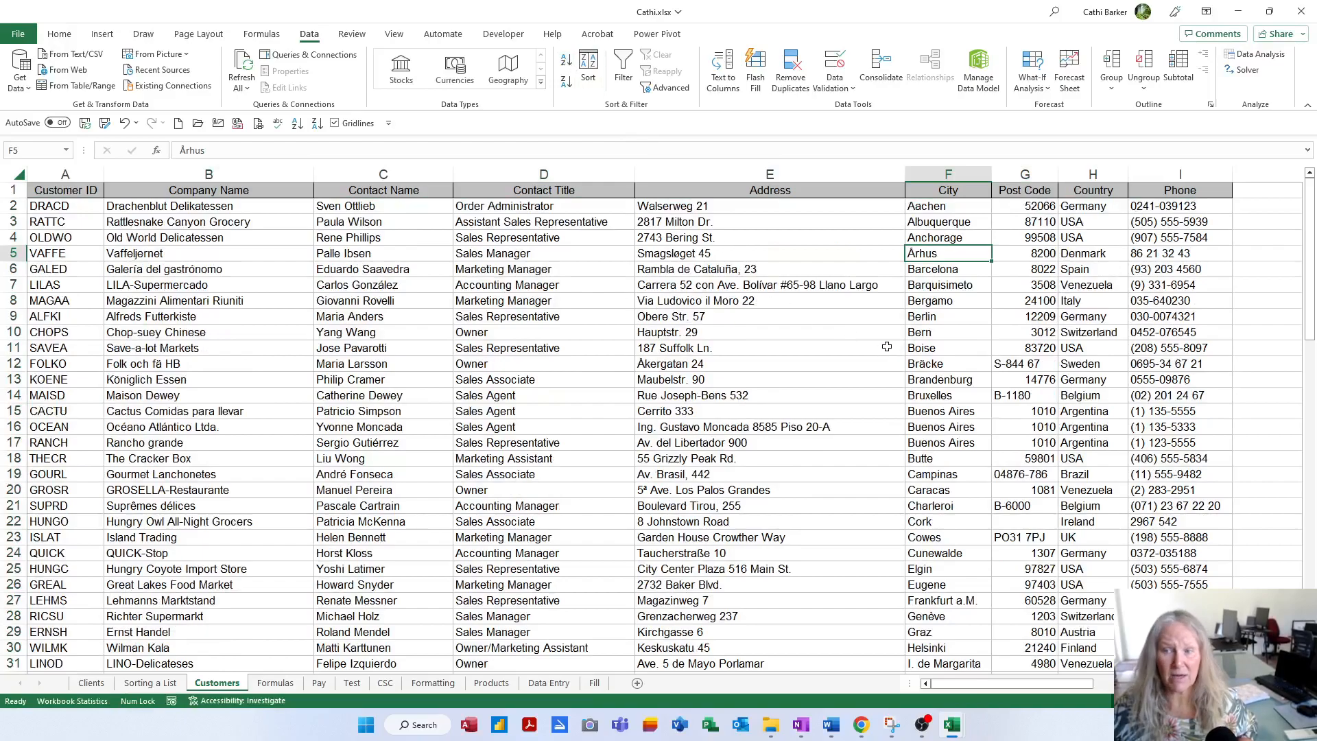
key(ctrl+Down)
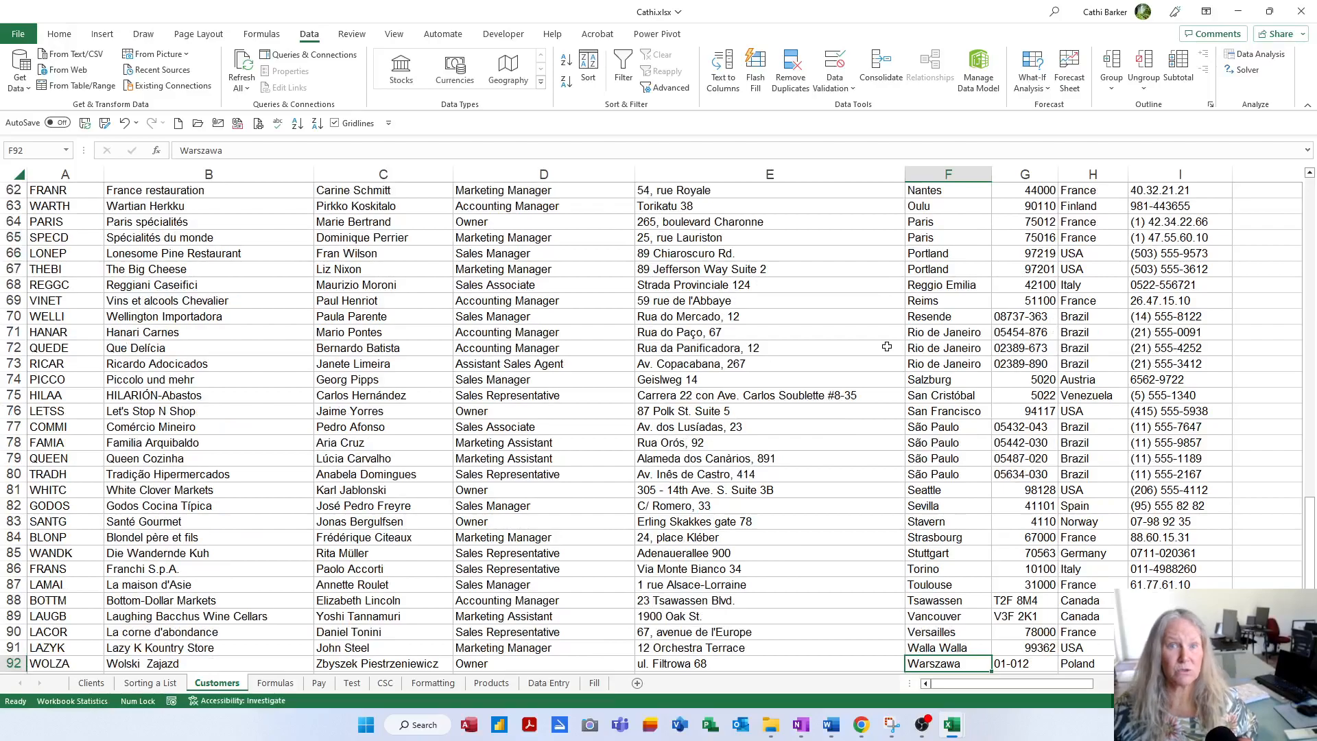
key(ctrl+Up)
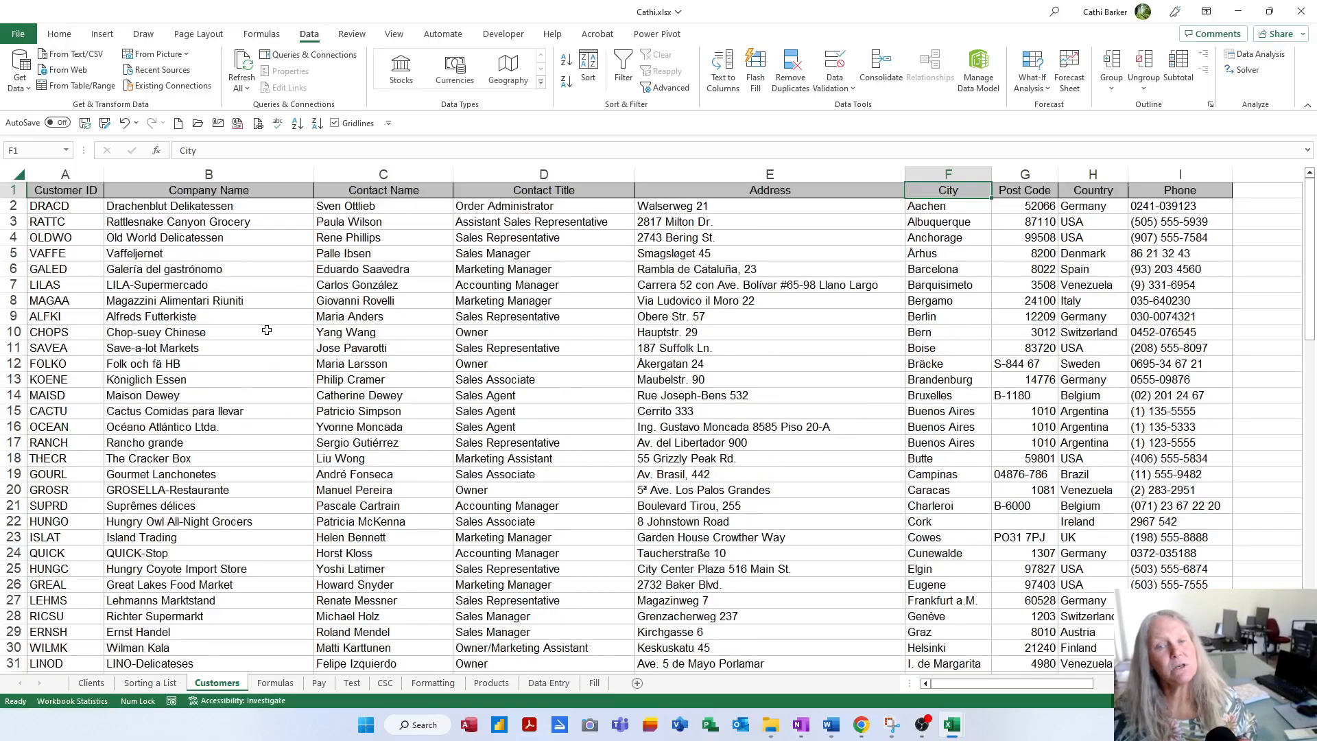
Sort the customer list by Company Name from A to Z.
click(218, 237)
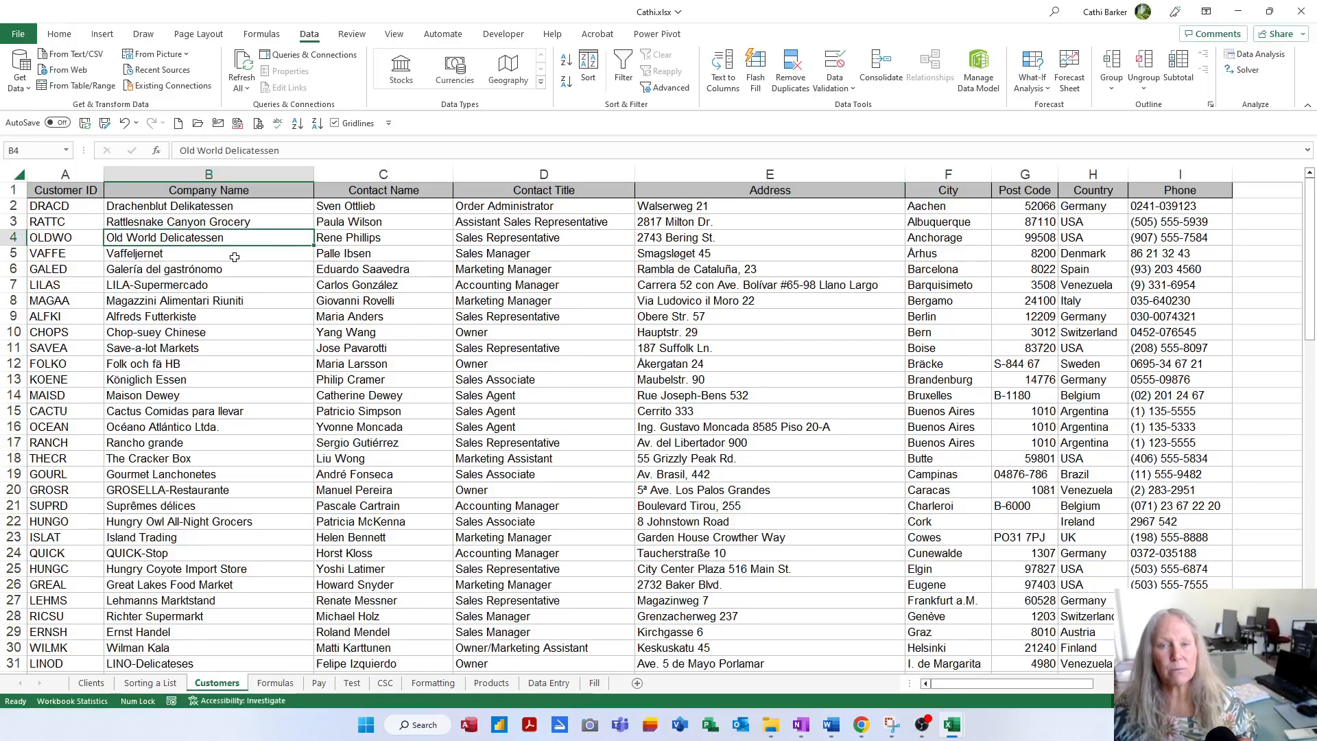
click(297, 124)
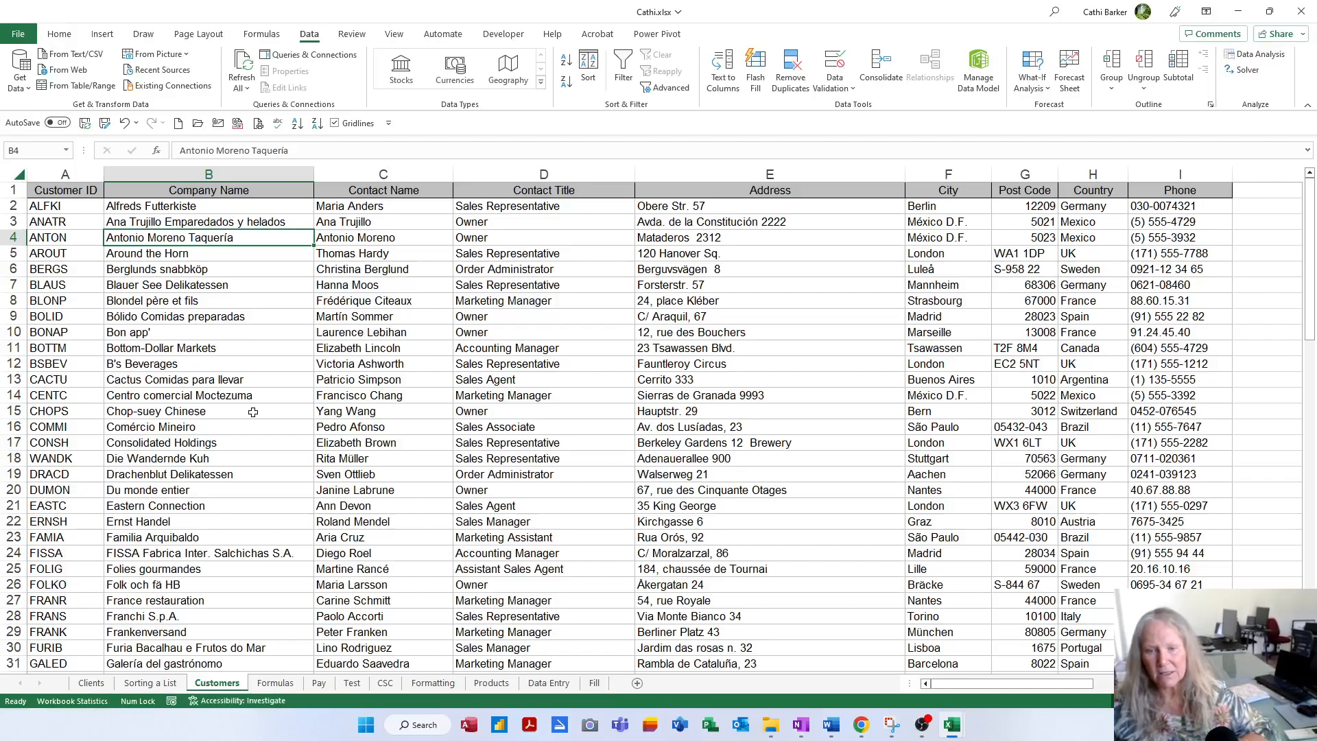
Sort the product list on the Products sheet by Supplier from A to Z and look through the grouped suppliers.
click(492, 683)
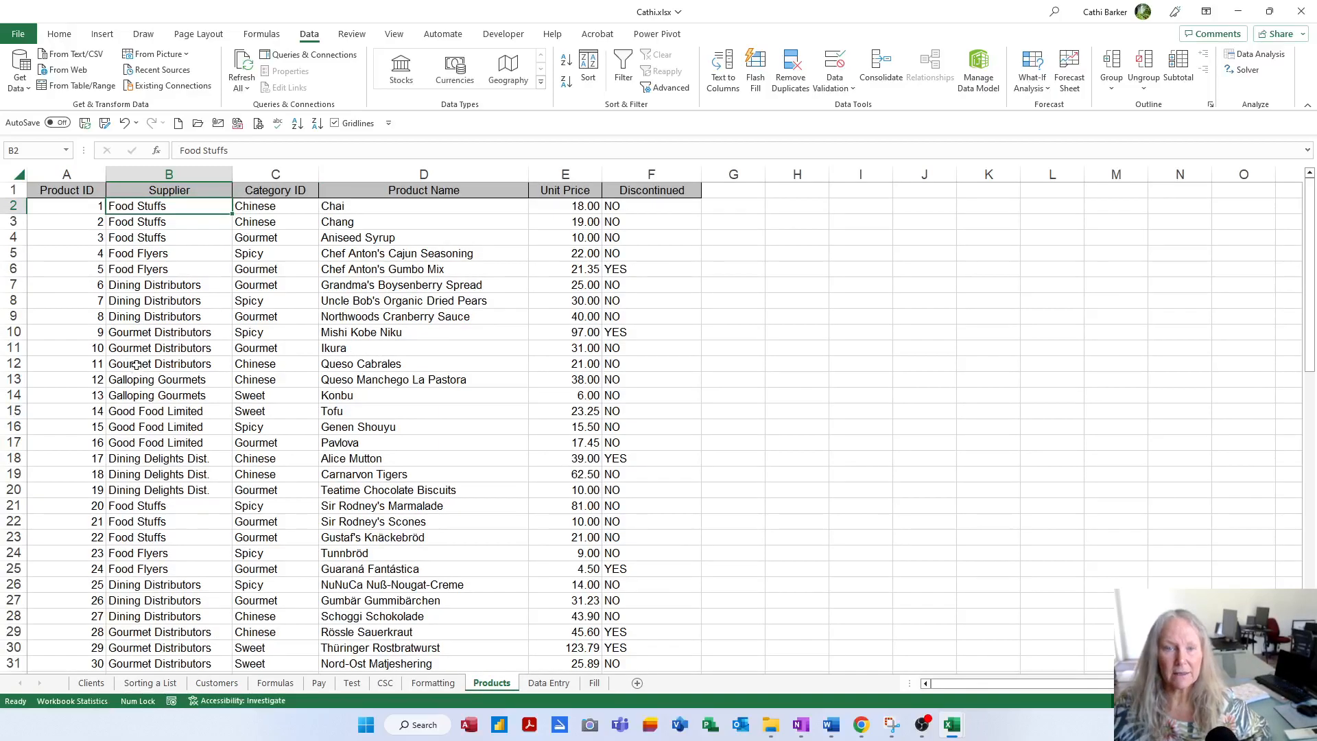
click(152, 266)
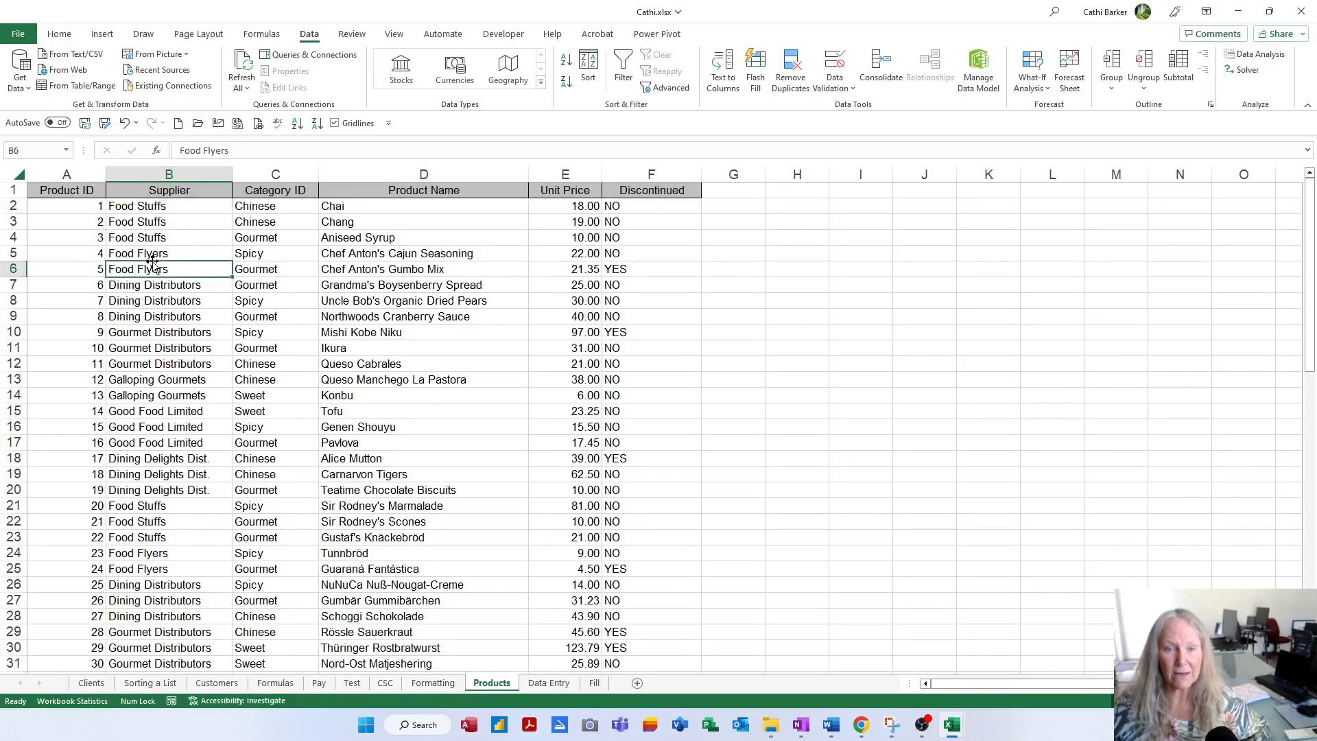
click(297, 124)
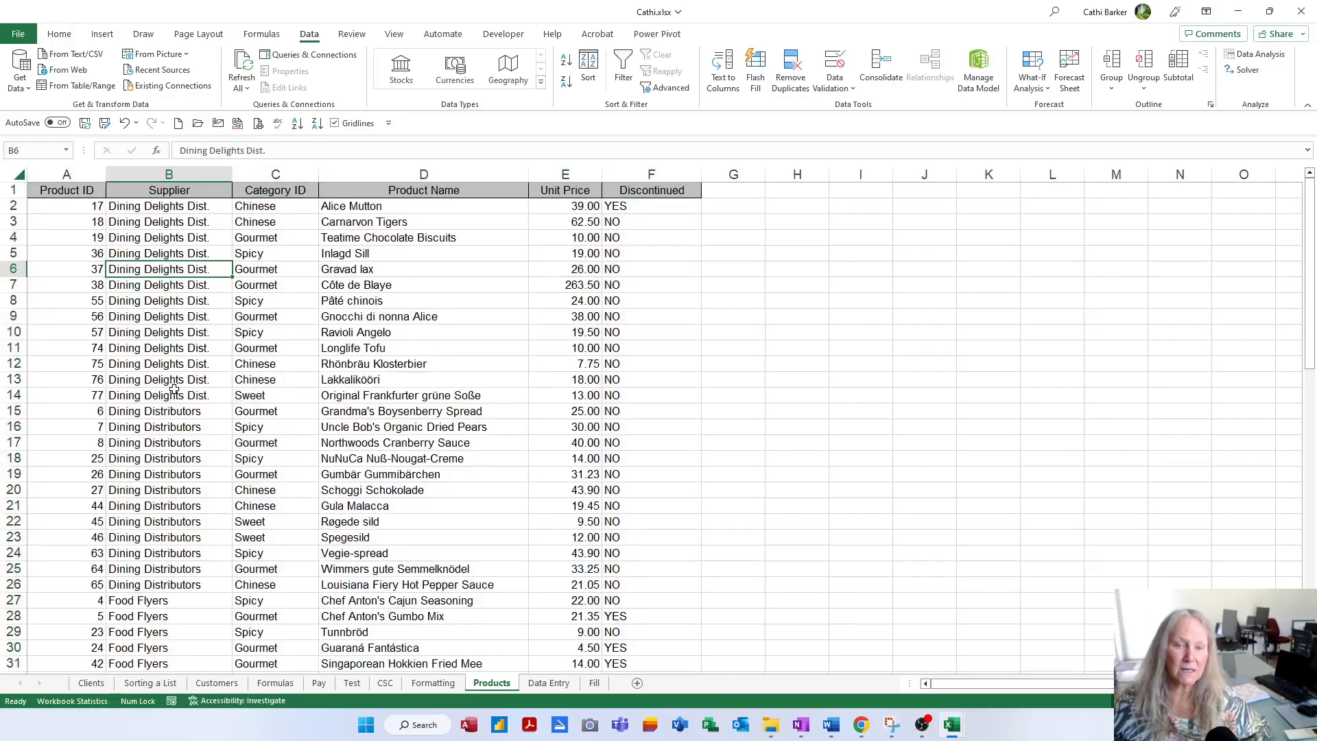
scroll(168, 558, down, 5)
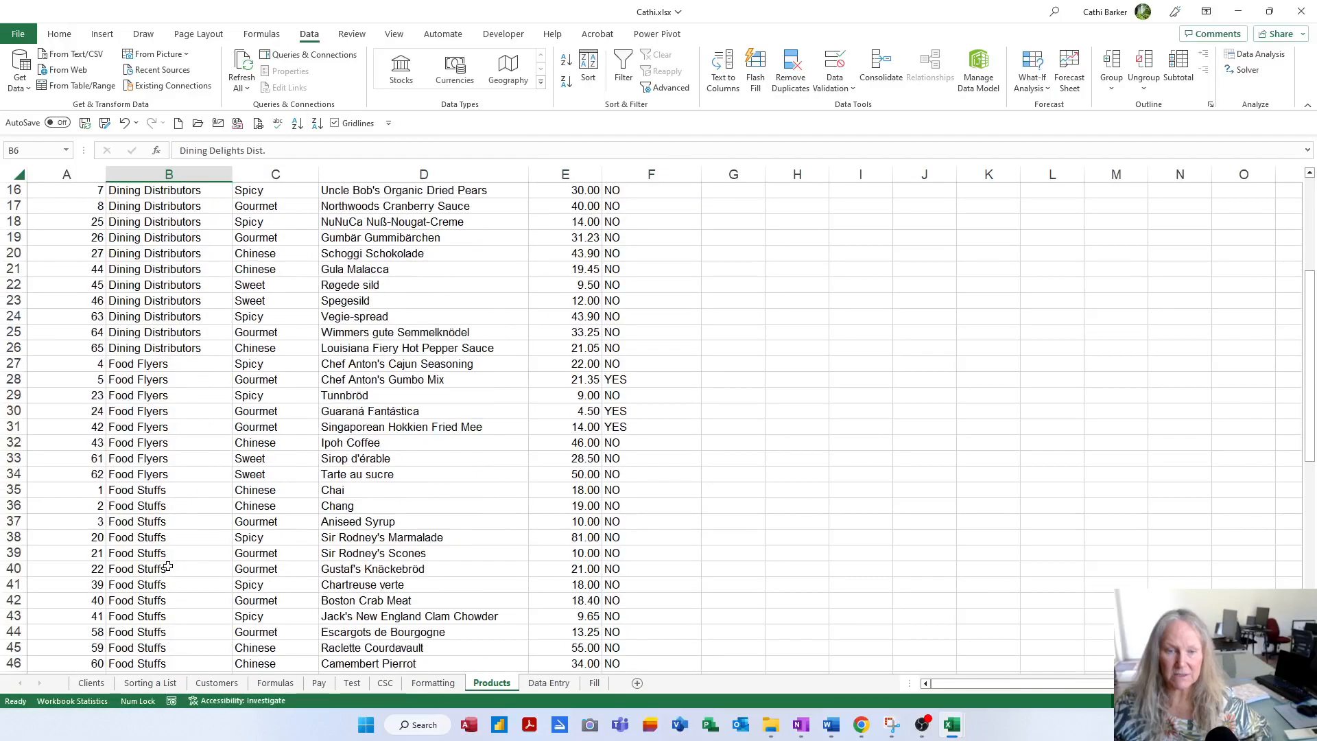
scroll(179, 553, up, 5)
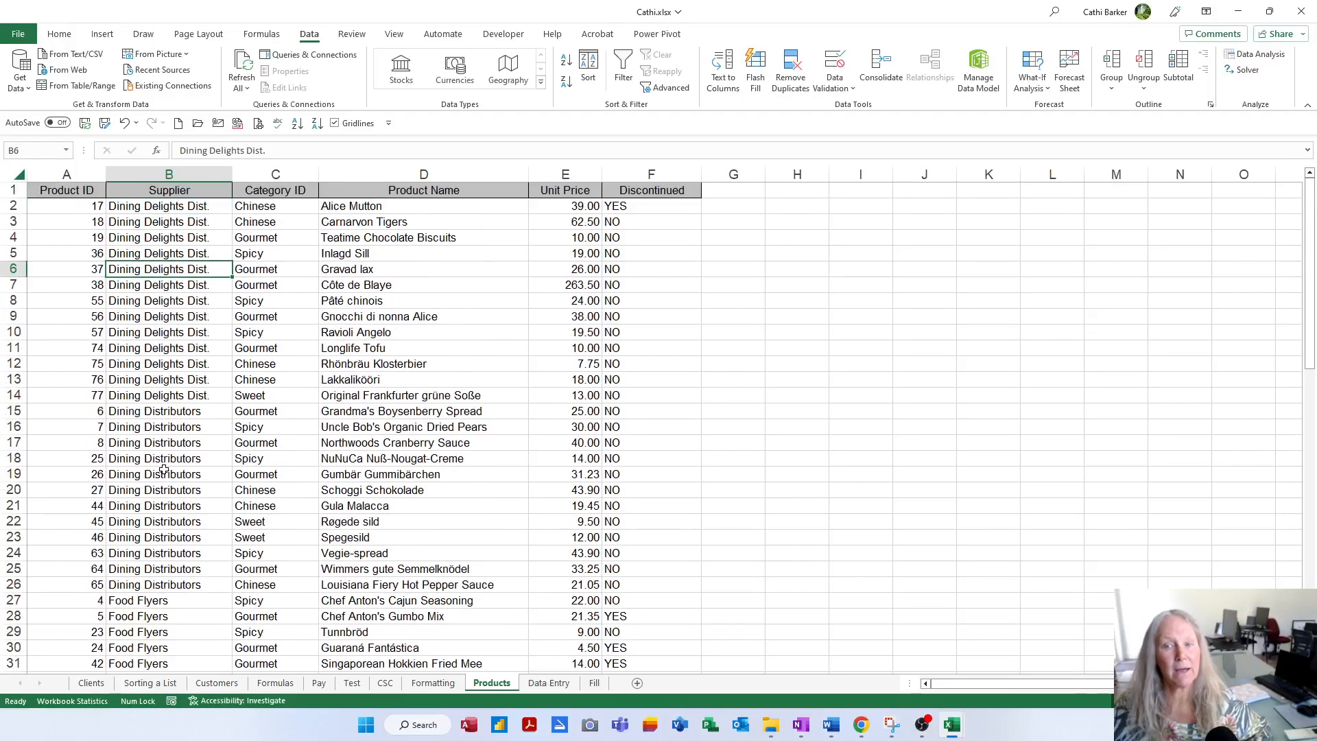
Sort the product list by Unit Price from smallest to largest, and reverse it to largest to smallest.
click(578, 251)
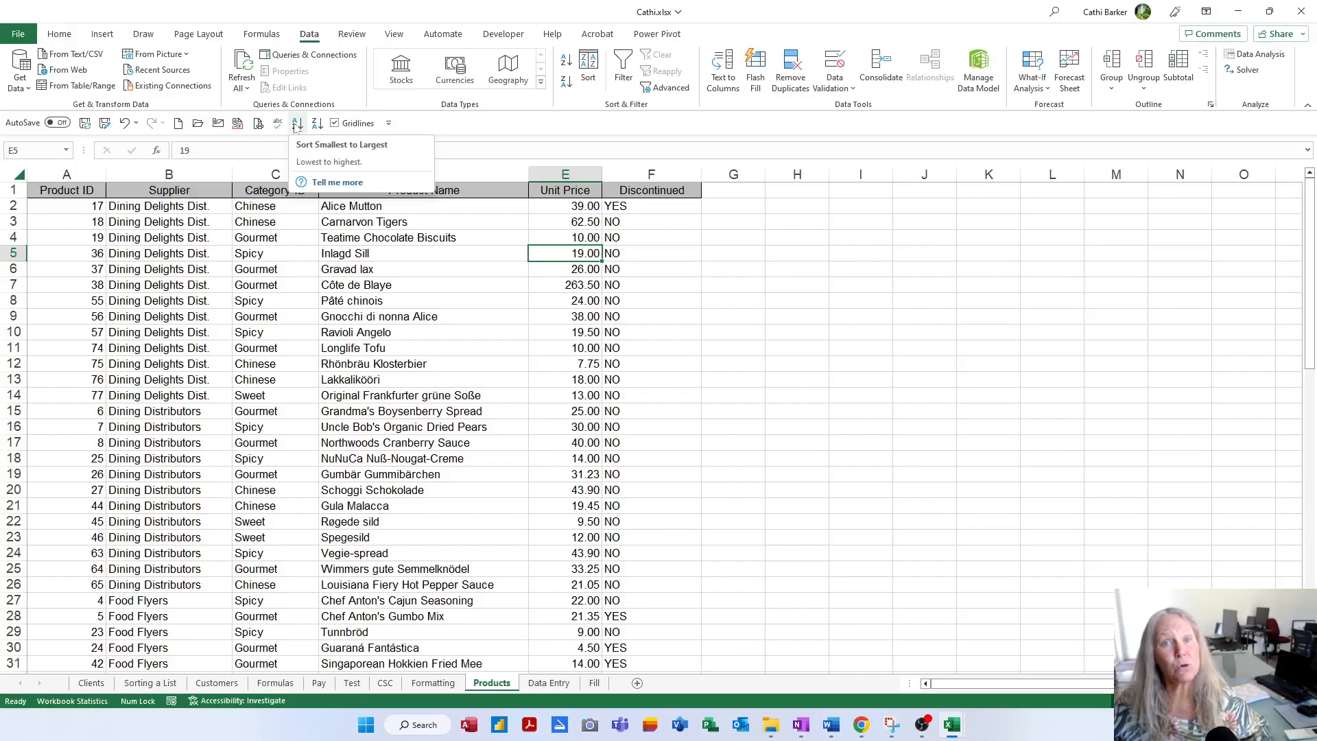
click(296, 124)
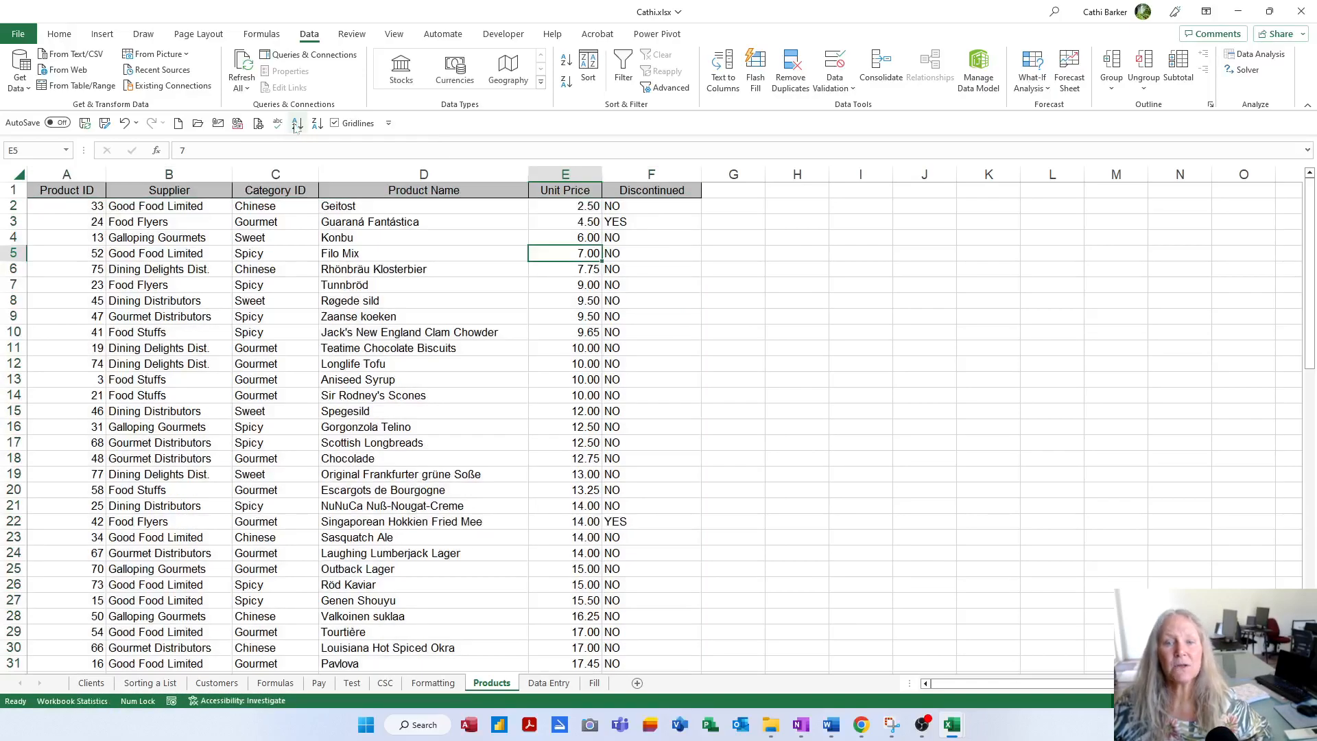
click(317, 124)
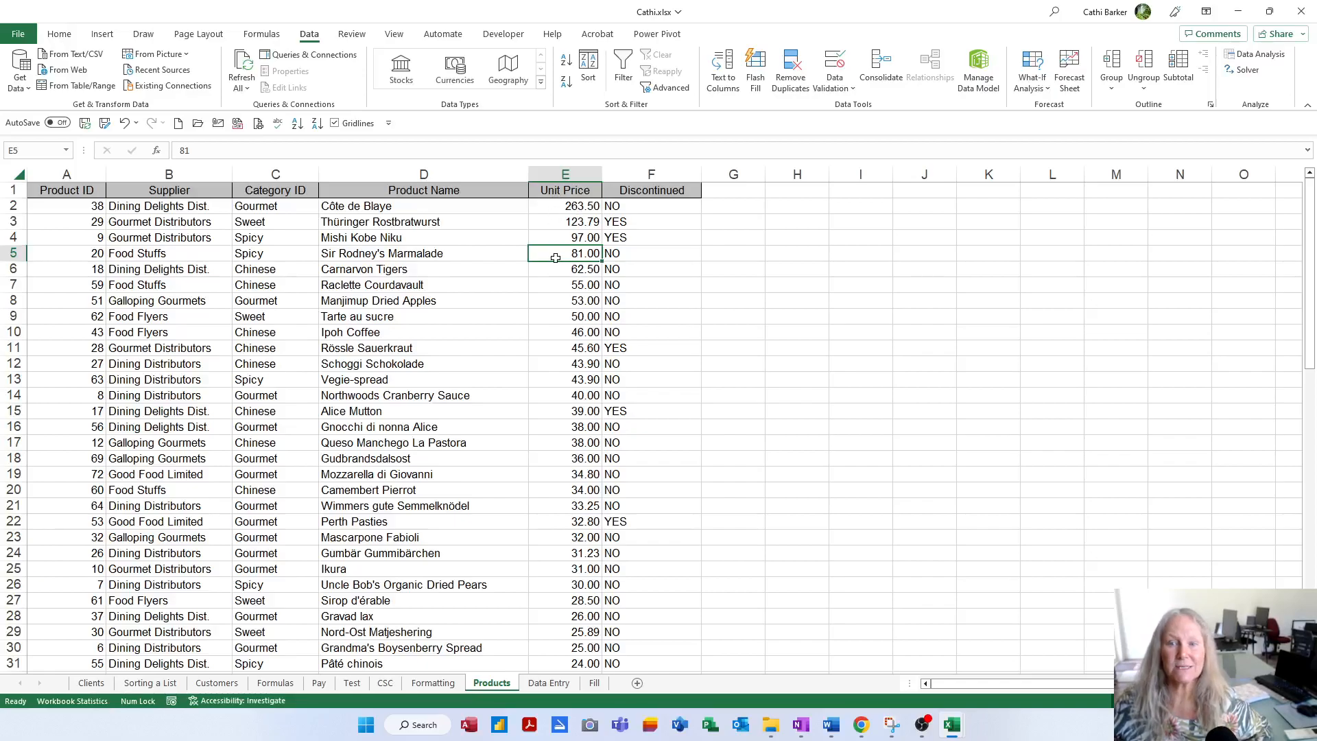
Sort the product list by Product ID from smallest to largest and check the column down to its last row.
click(72, 227)
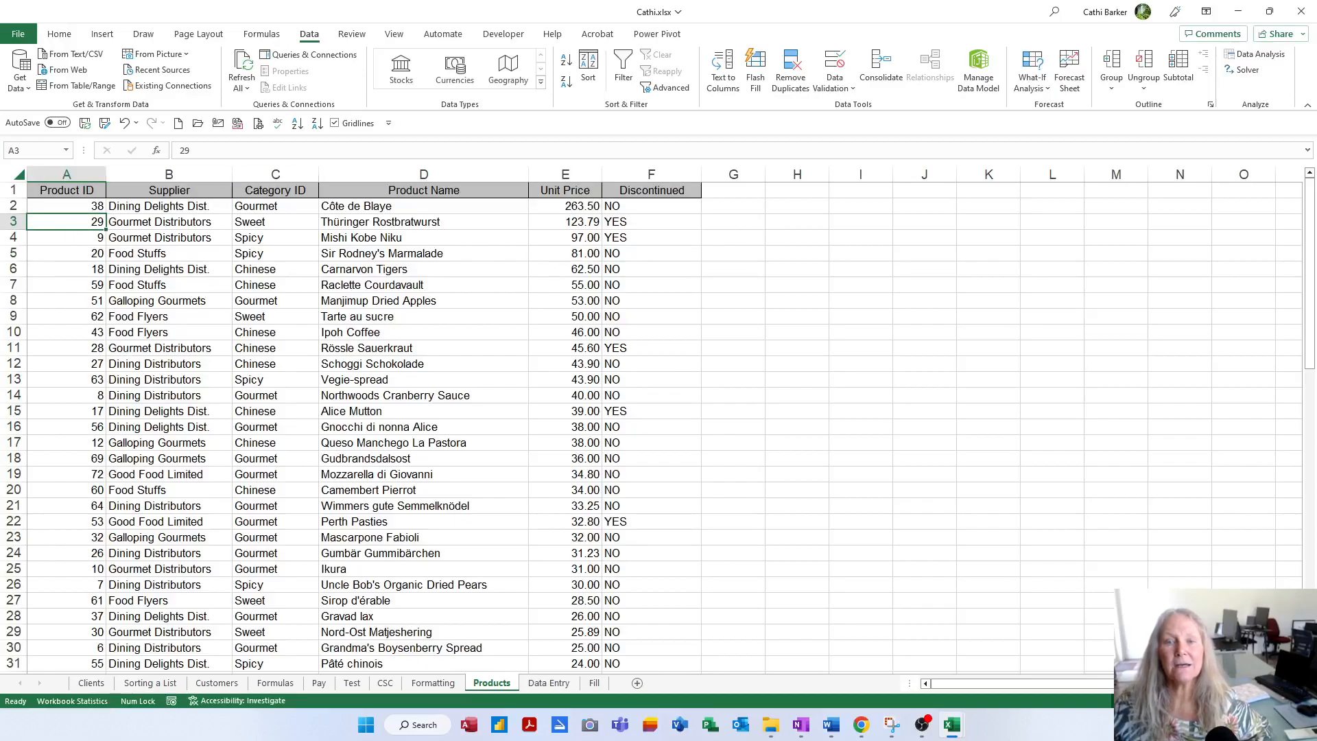
click(297, 124)
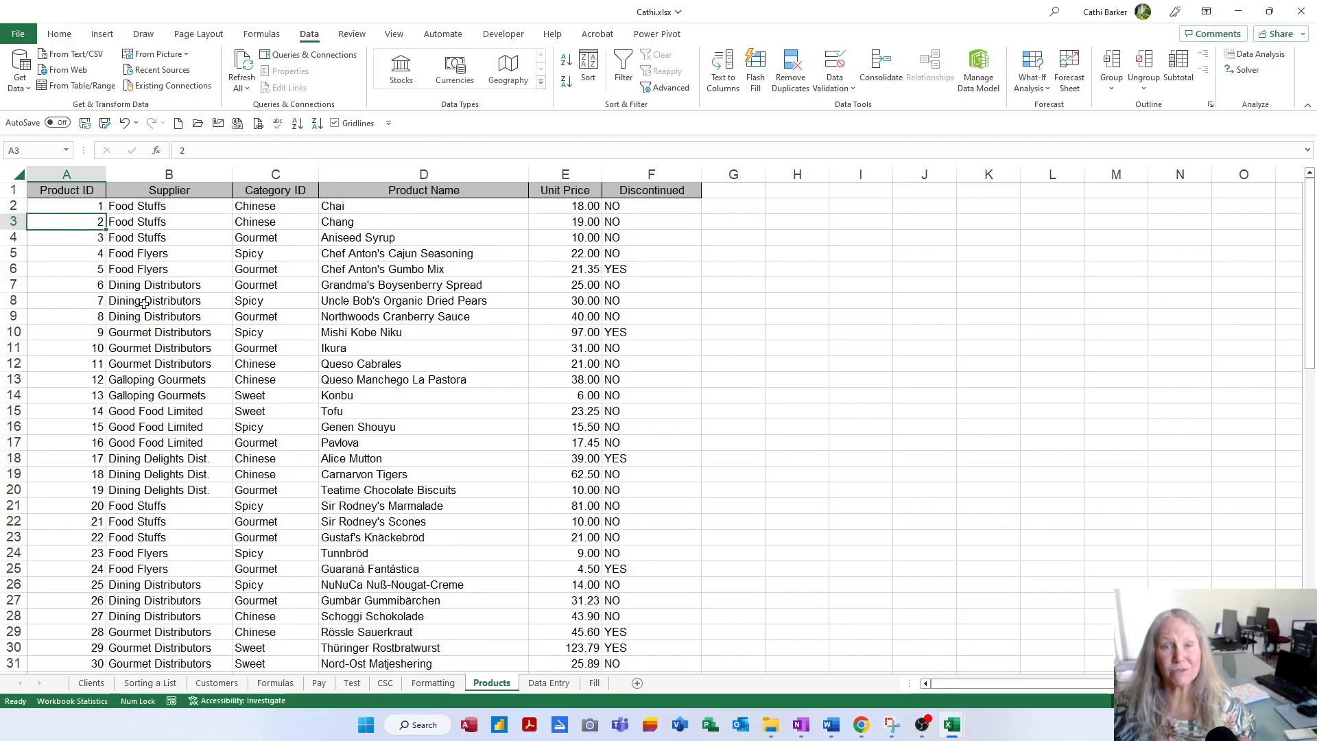
key(ctrl+Down)
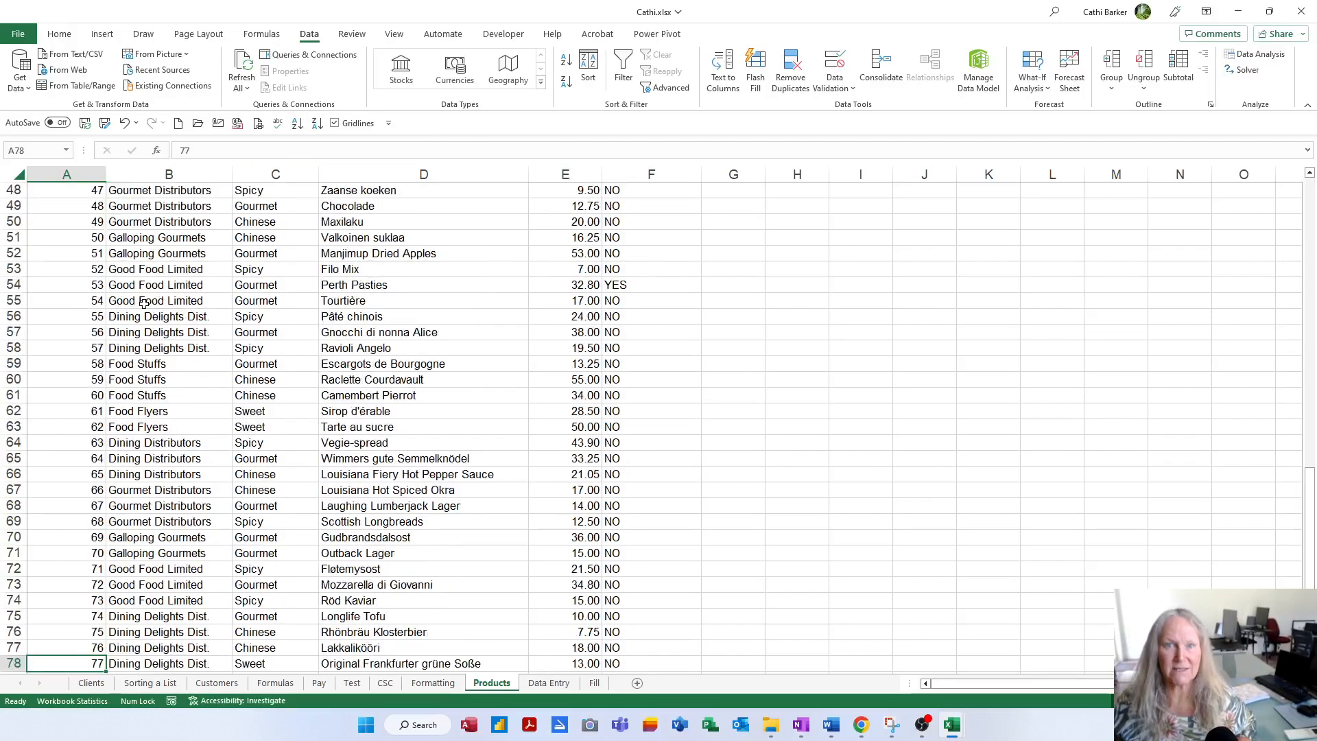
key(ctrl+Up)
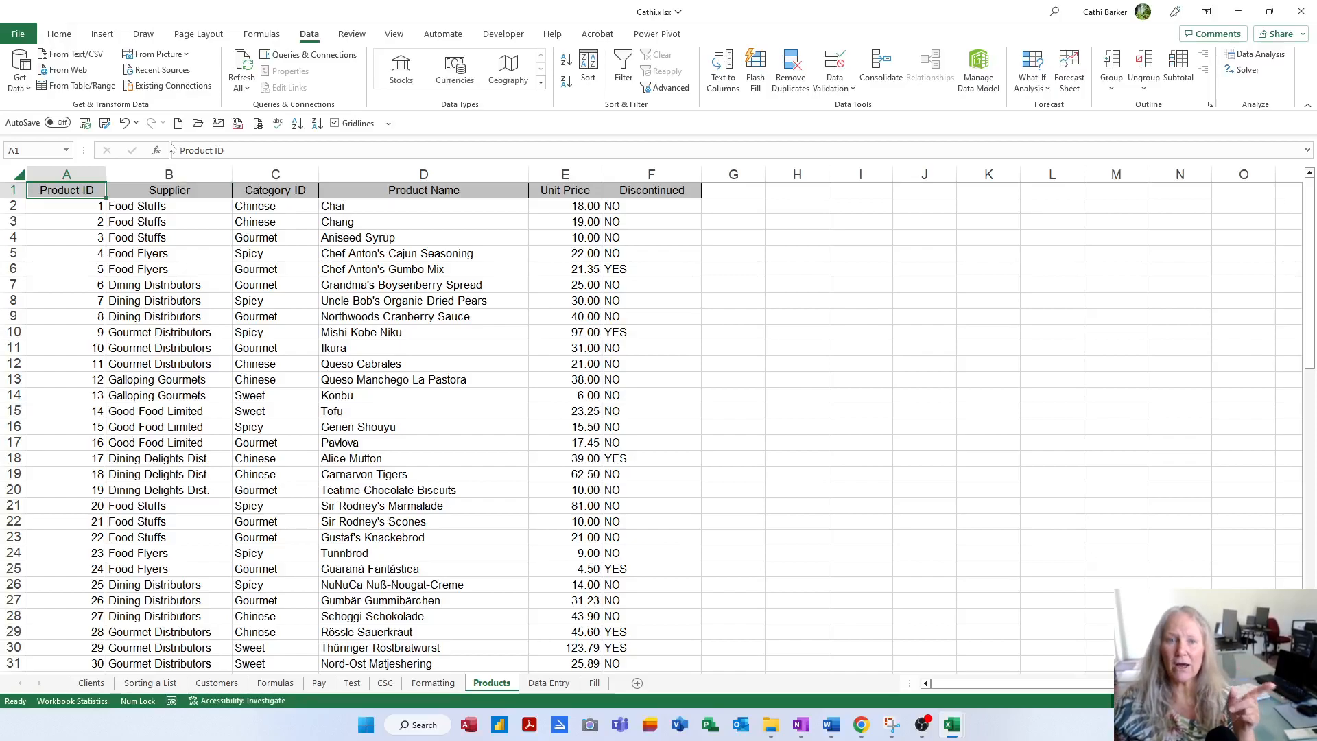
Look at where Custom Sort is offered and add the Sort command to the Quick Access Toolbar.
click(59, 35)
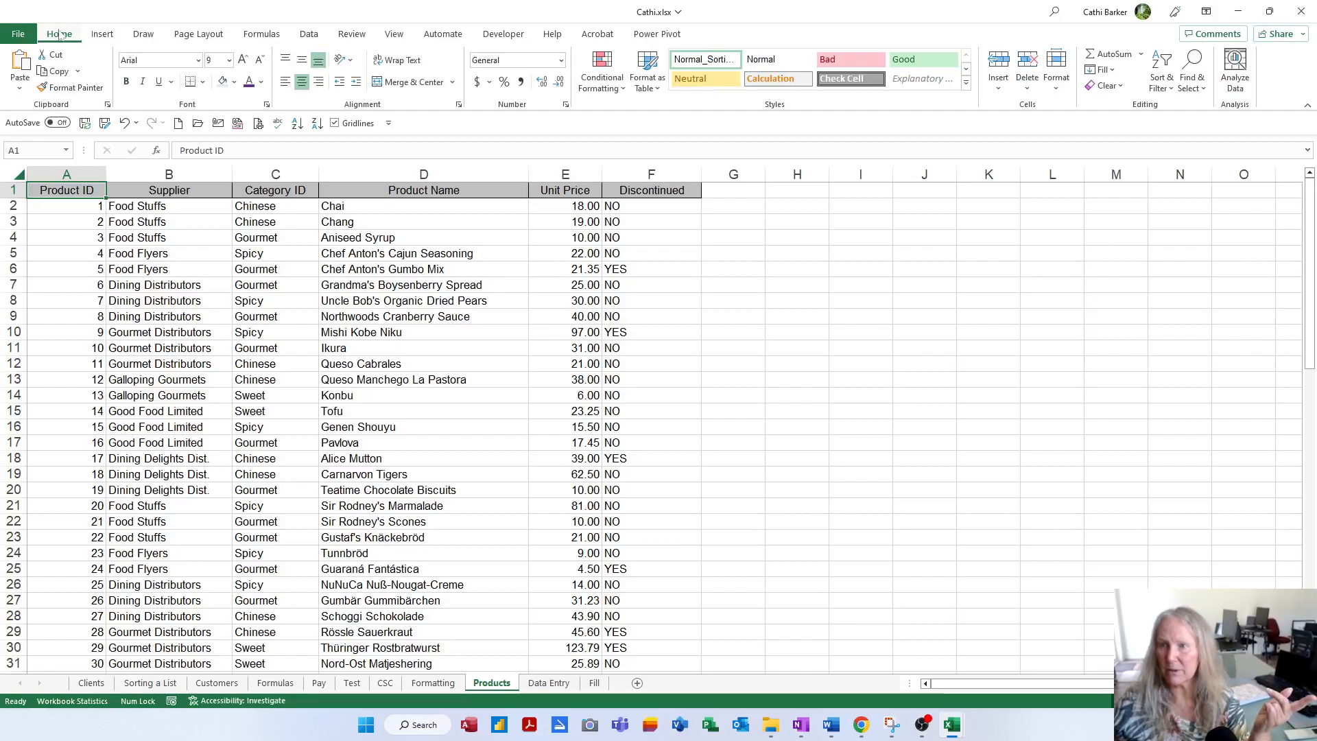
click(1162, 72)
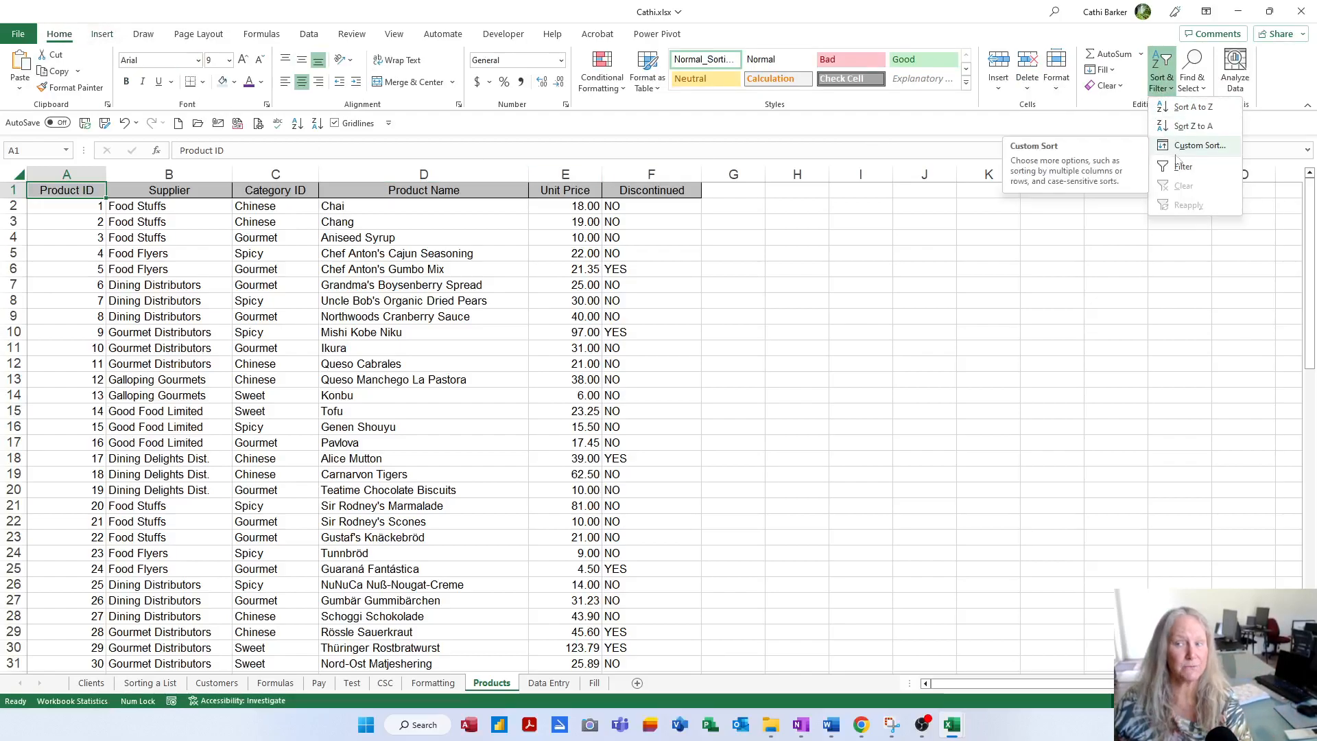
click(306, 35)
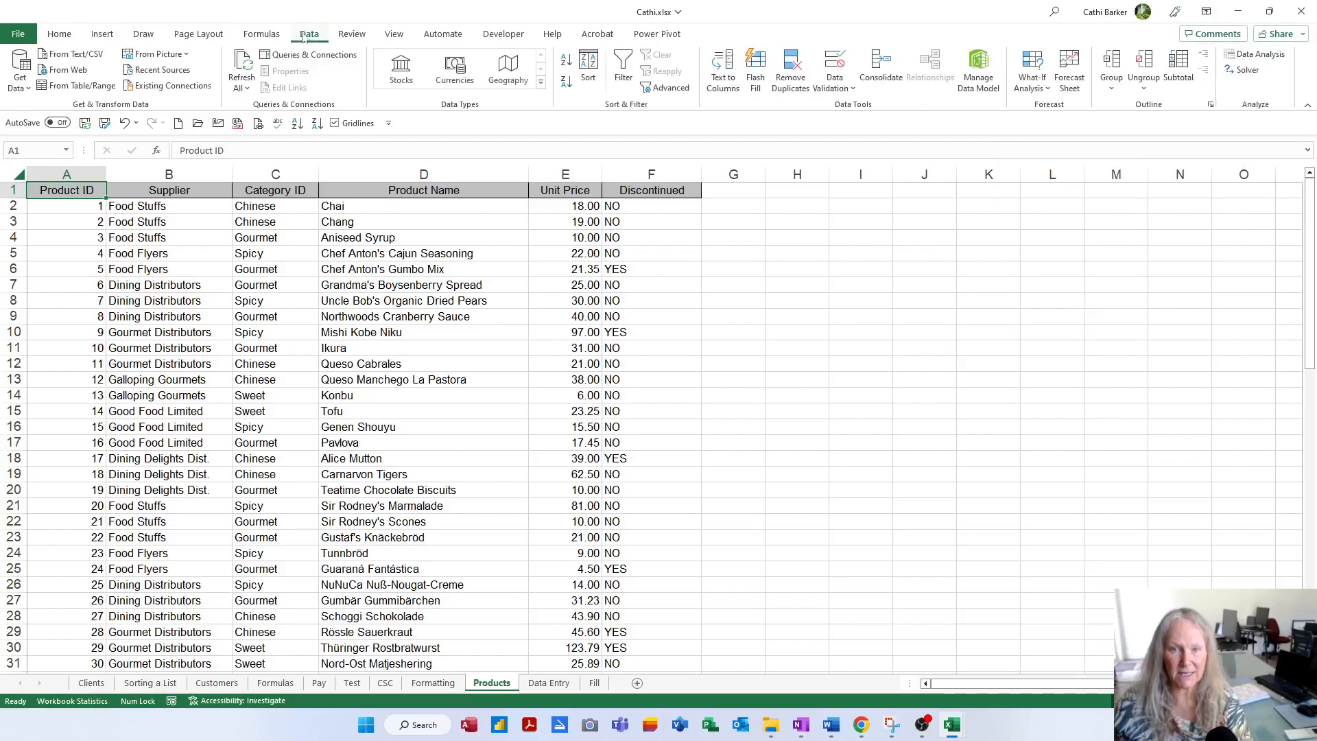
right_click(591, 66)
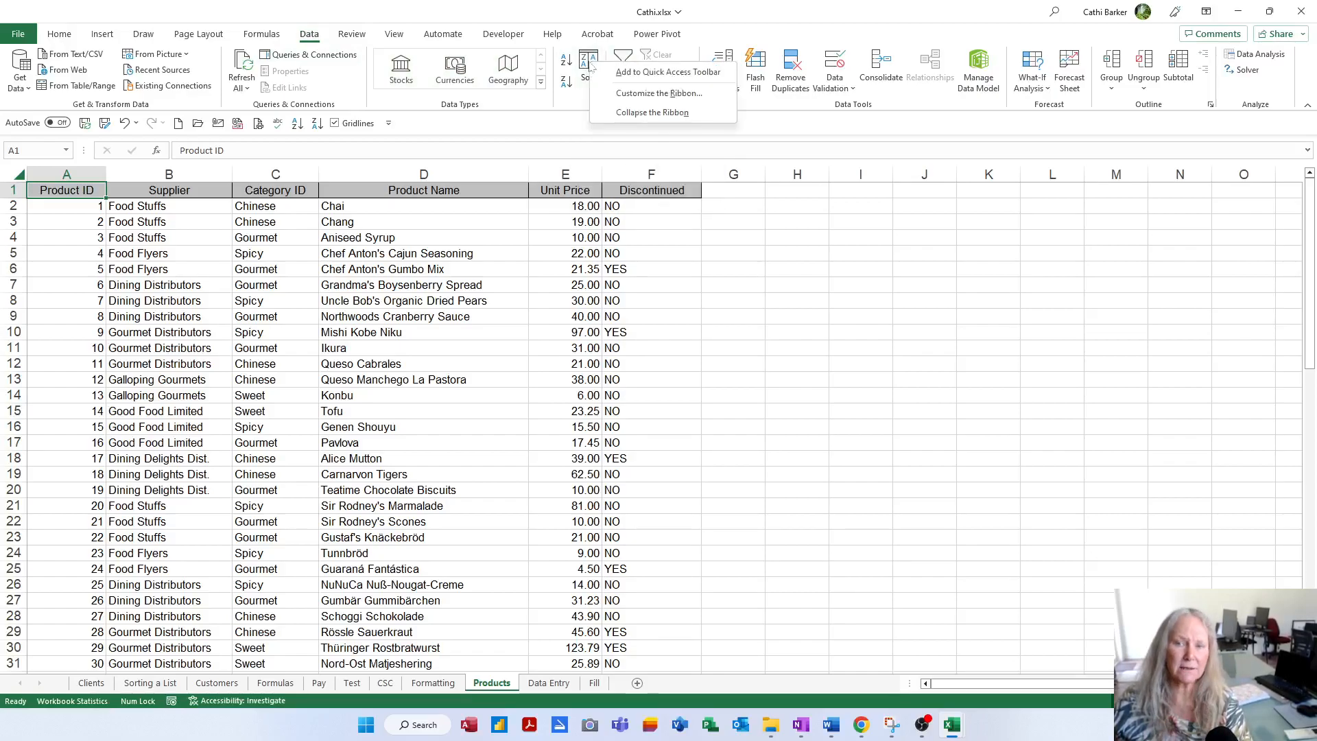
click(647, 72)
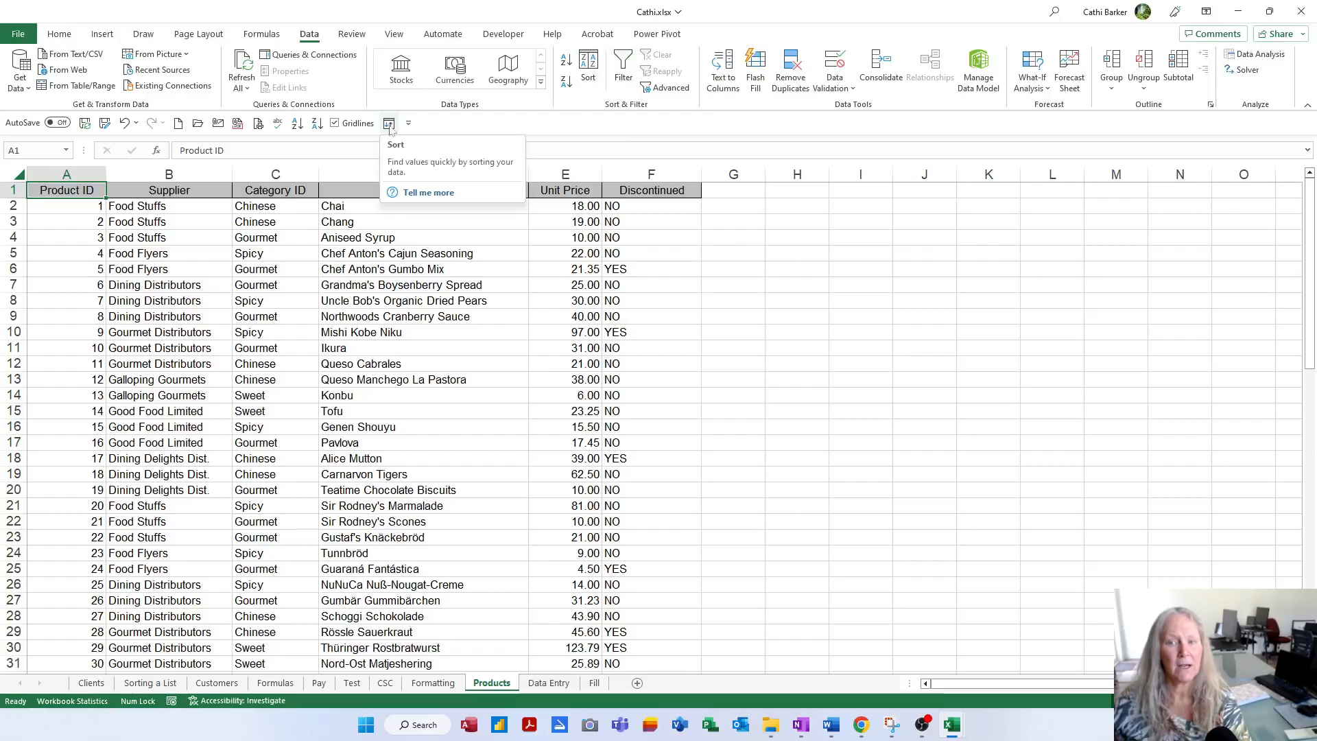
Apply a three-level custom sort to the product list: Supplier, then Category ID, then Product Name, all A to Z.
click(184, 285)
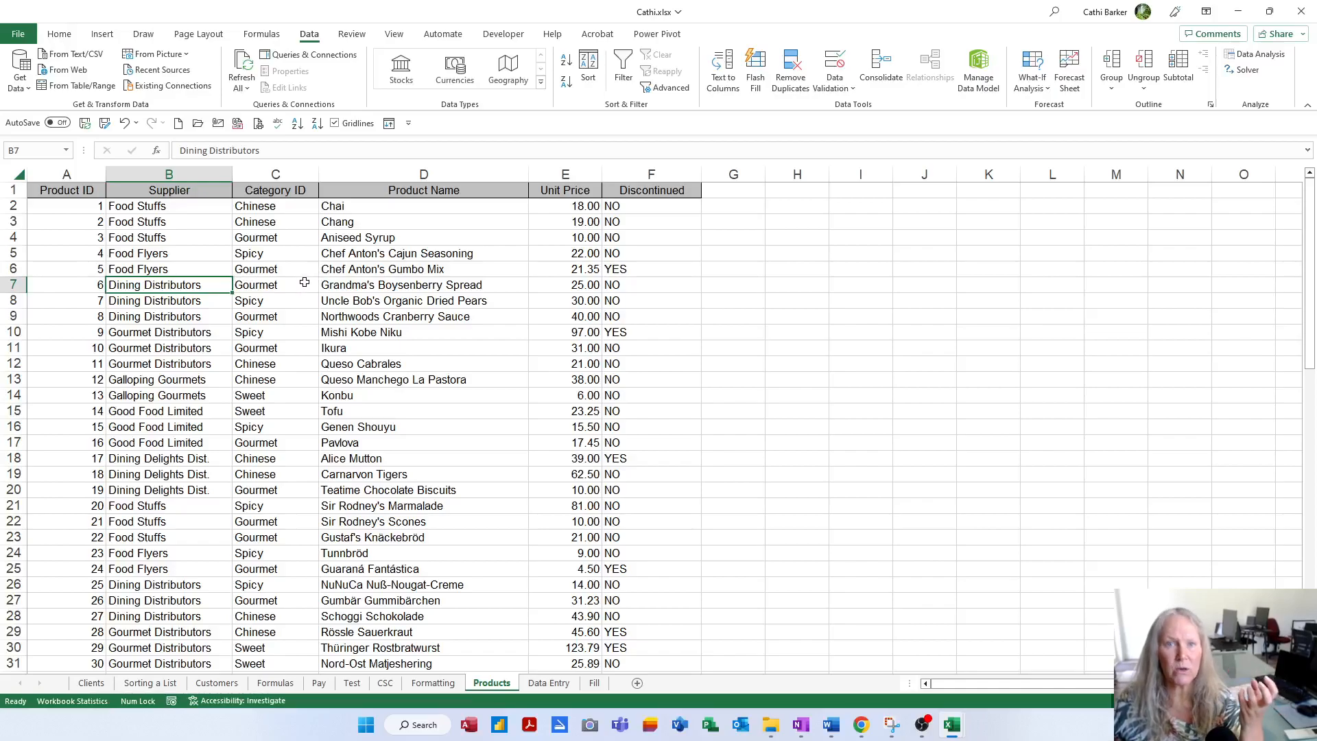
click(389, 123)
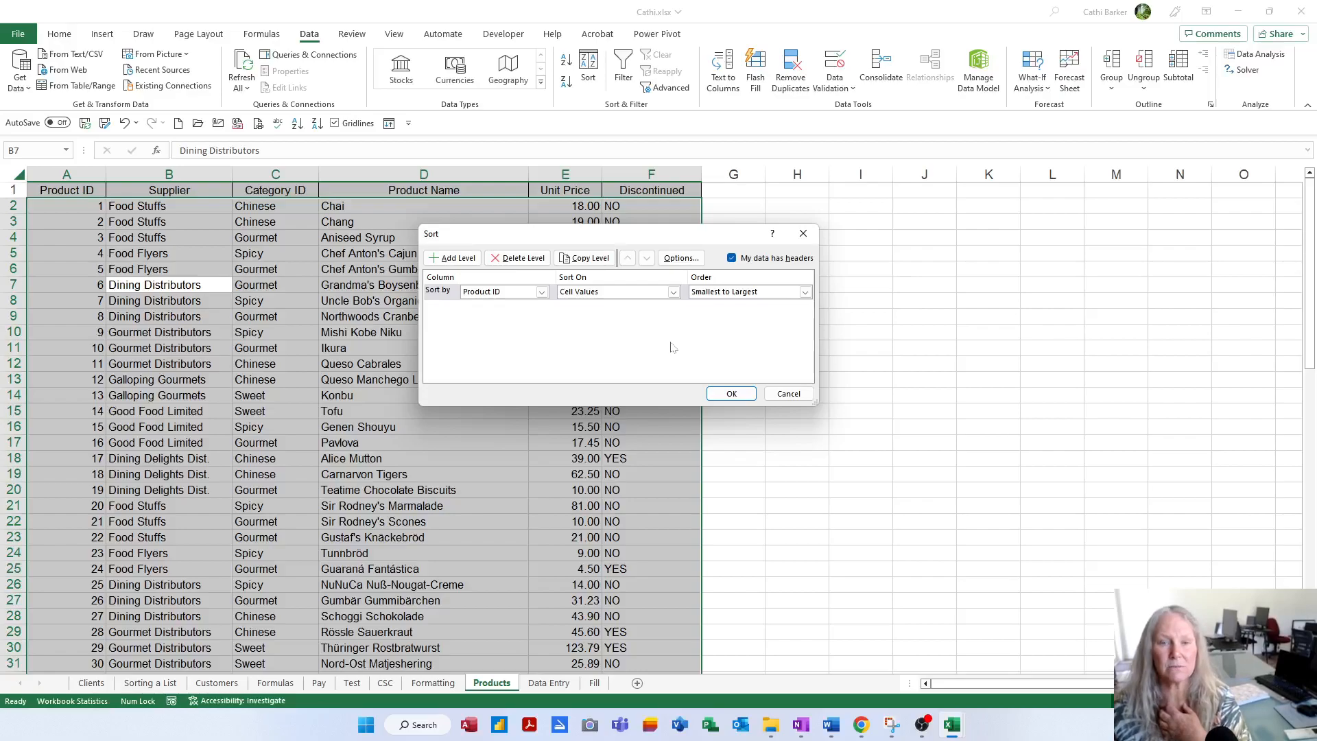
click(542, 294)
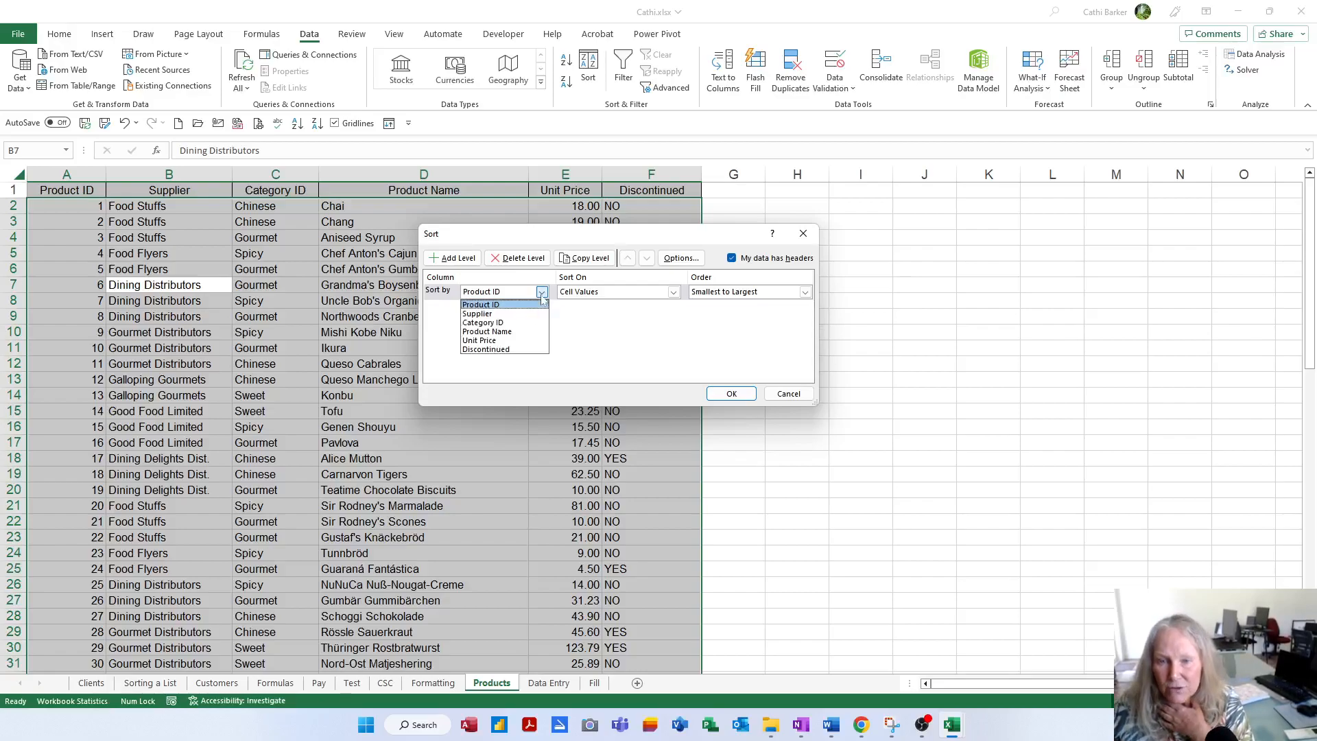
click(521, 317)
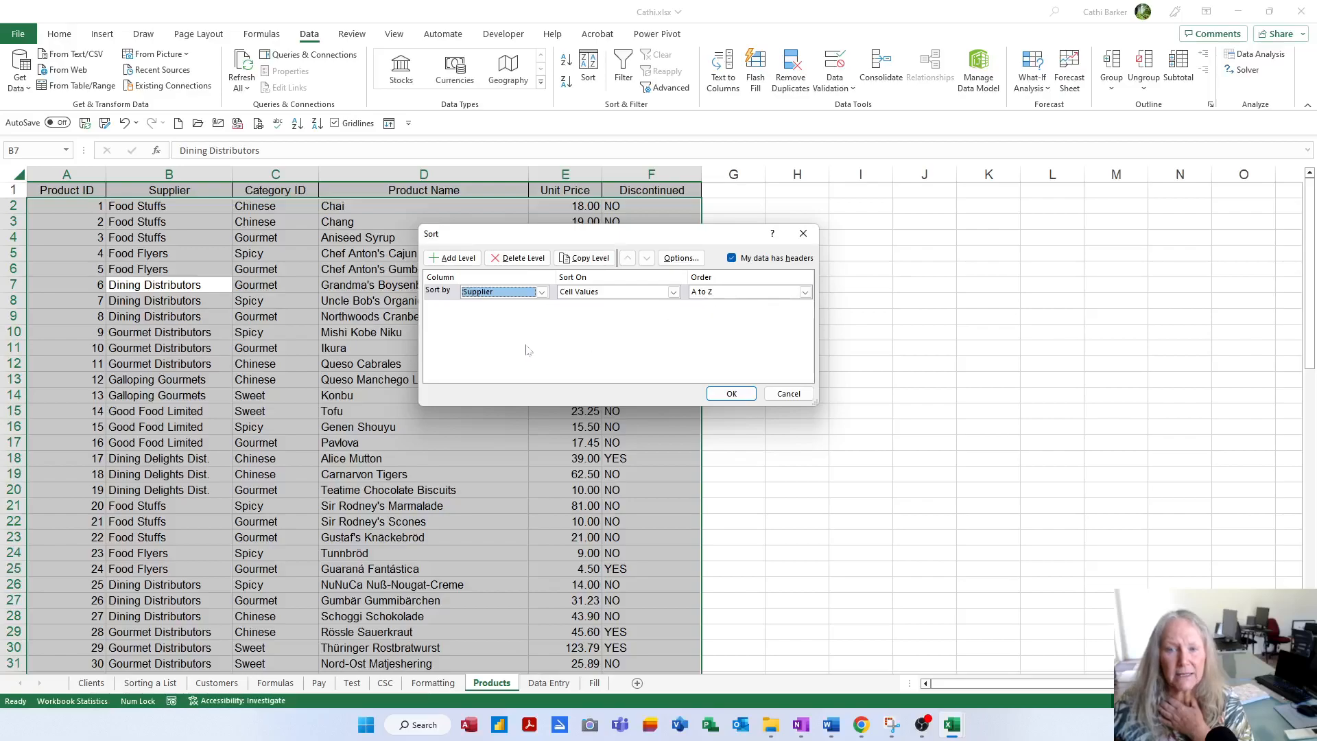
click(457, 258)
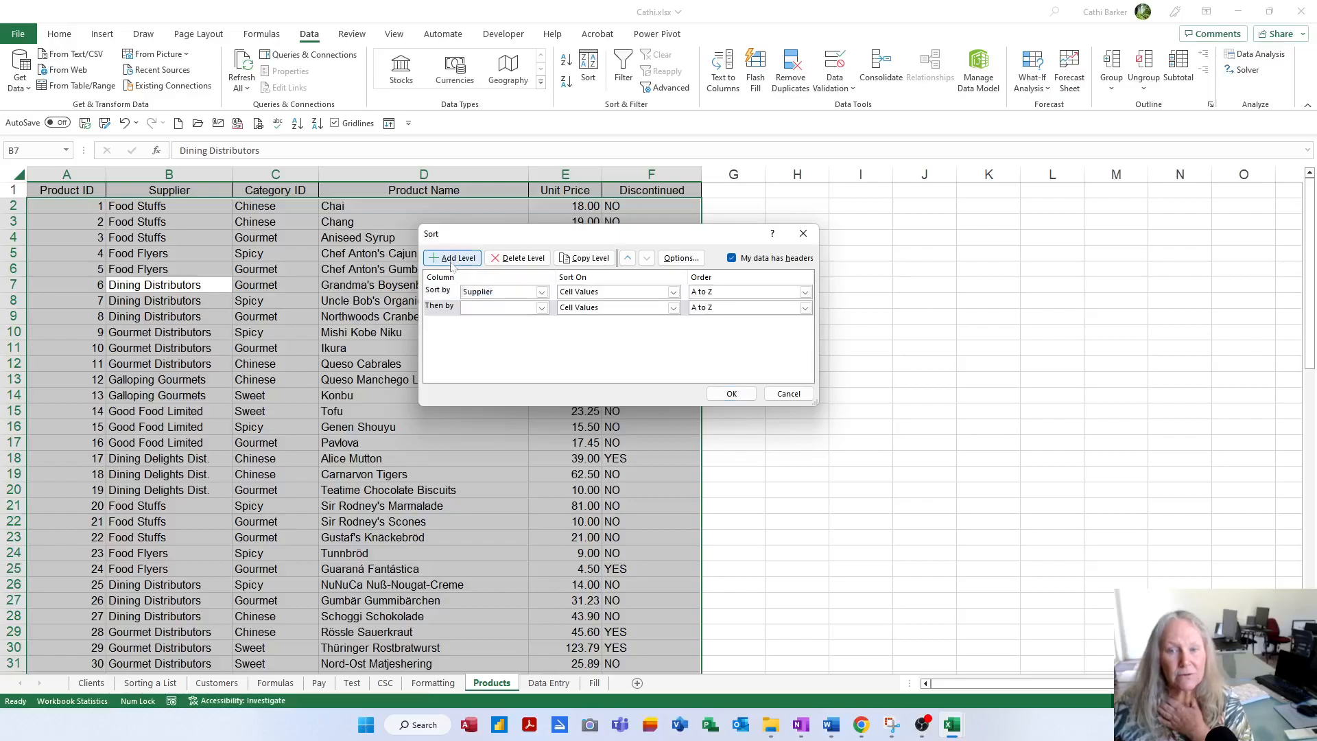
click(542, 308)
click(502, 341)
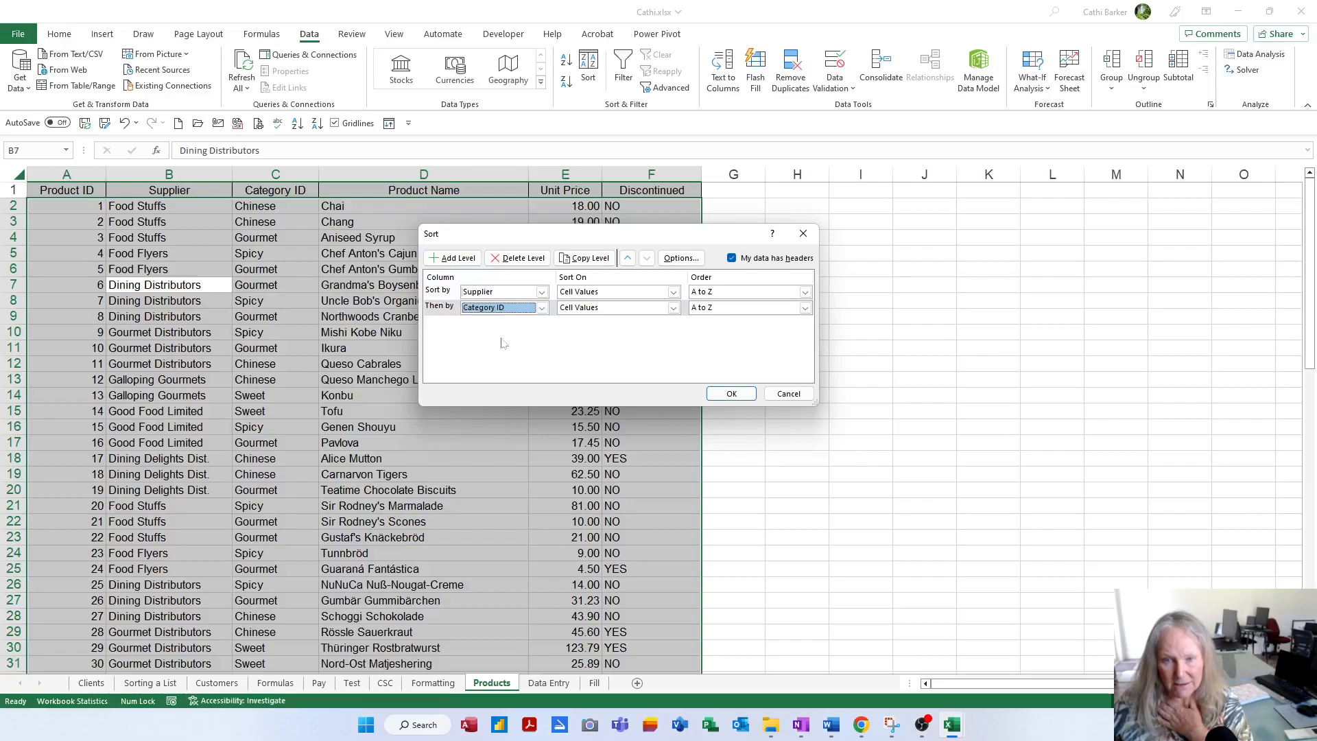
click(454, 259)
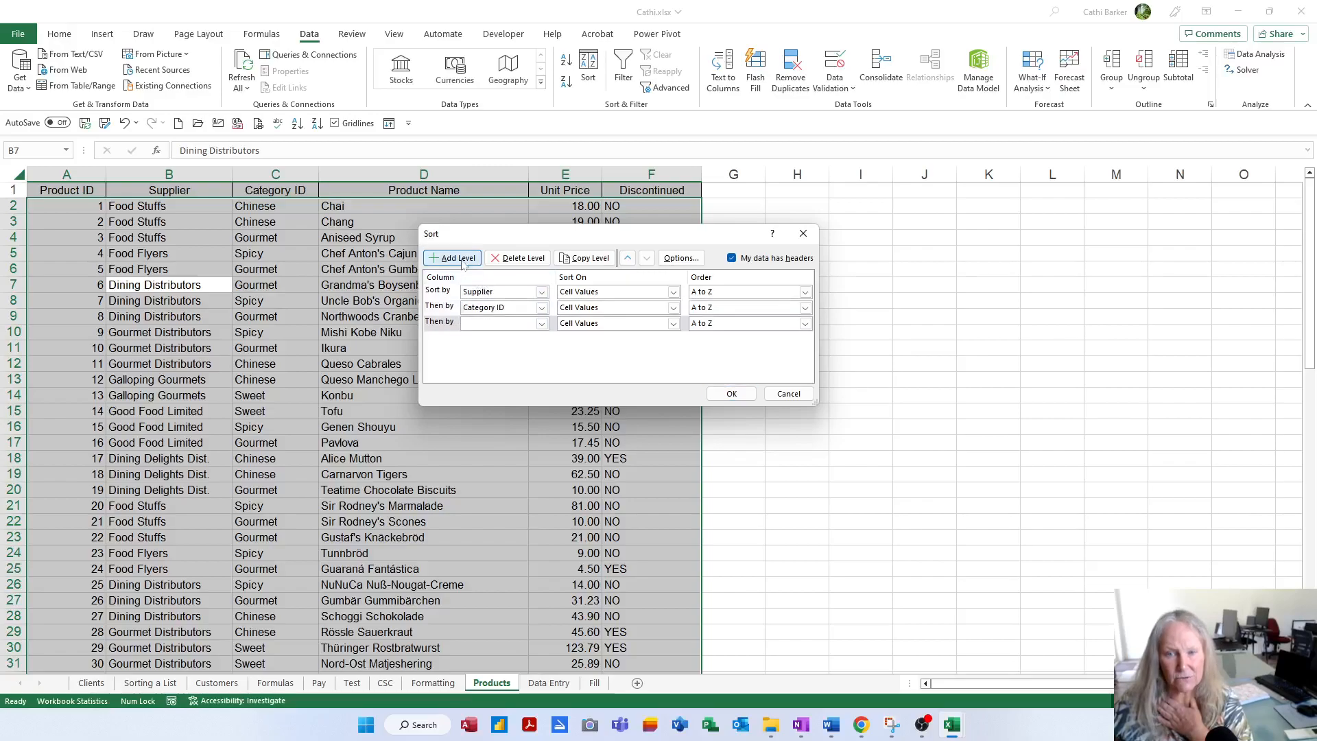
click(542, 323)
click(501, 363)
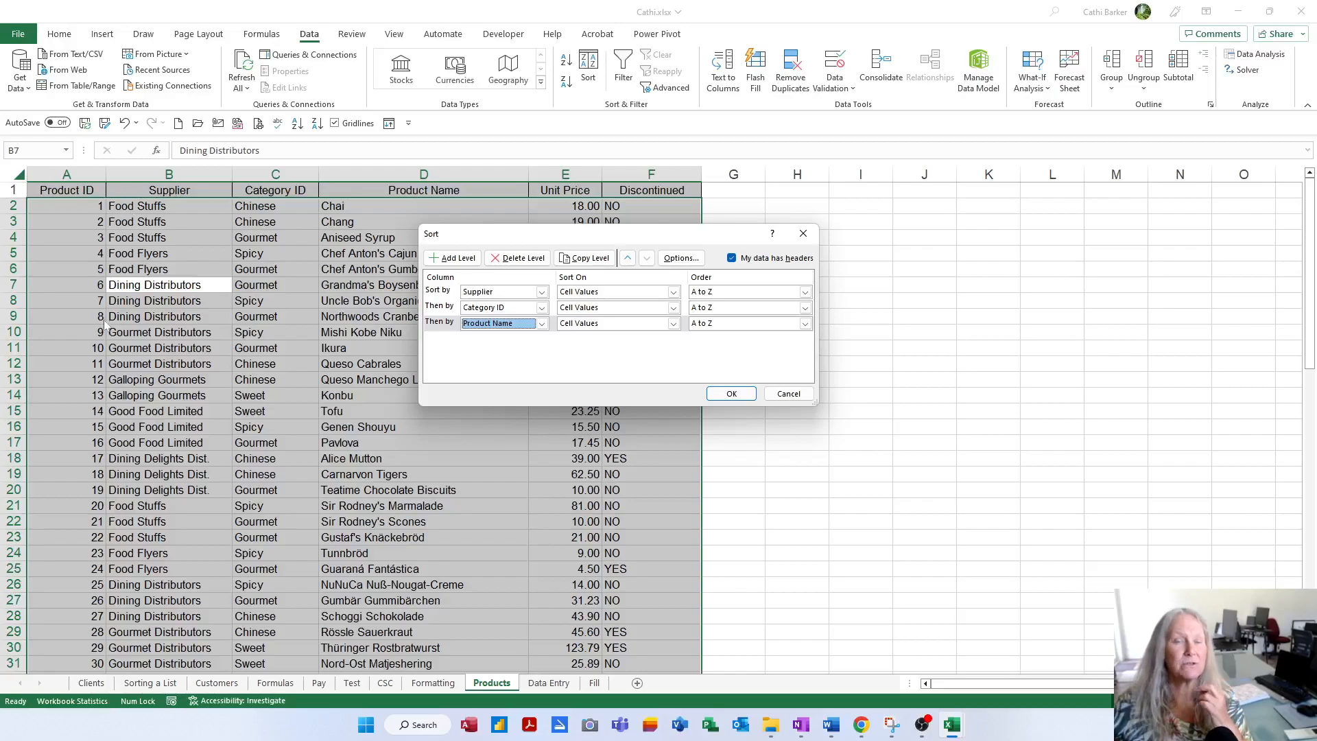
click(732, 394)
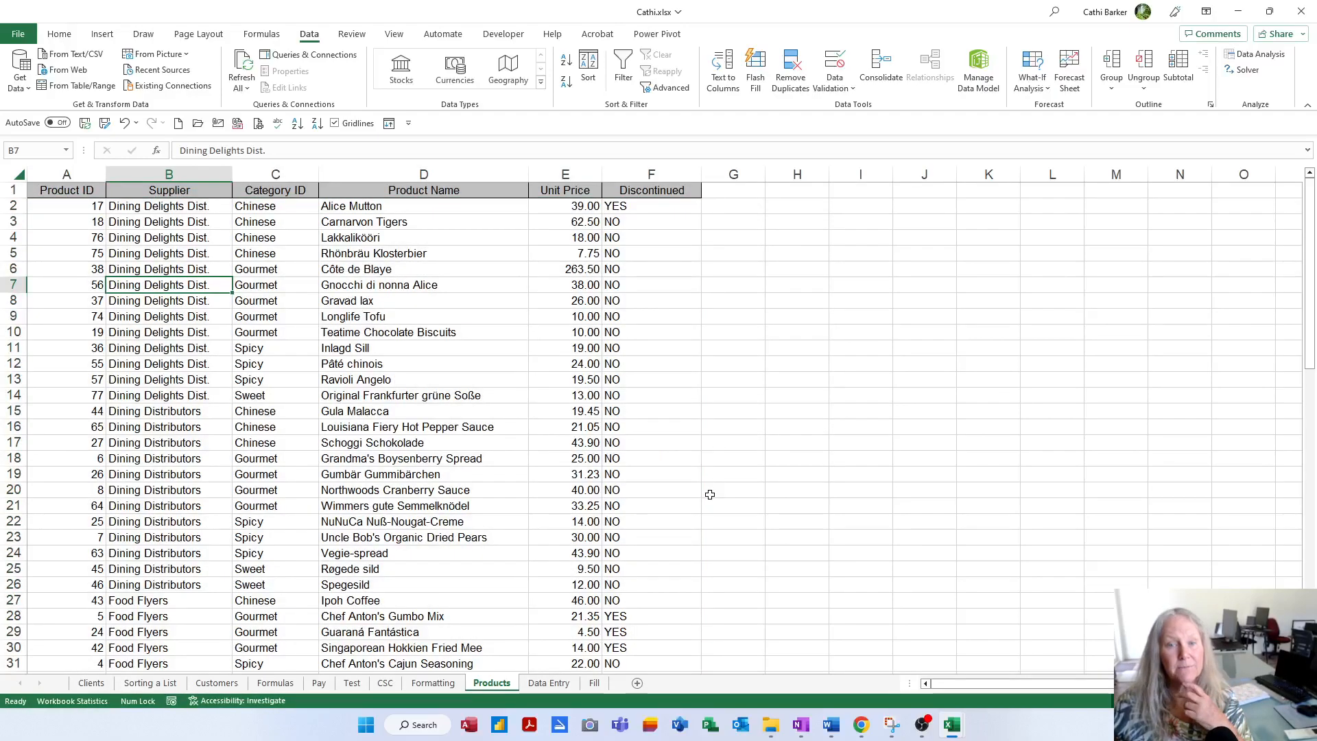
Highlight the Dining Delights Dist. supplier cells and their Chinese category cells, and re-sort the product list by Product ID, smallest to largest.
drag(191, 207, 192, 396)
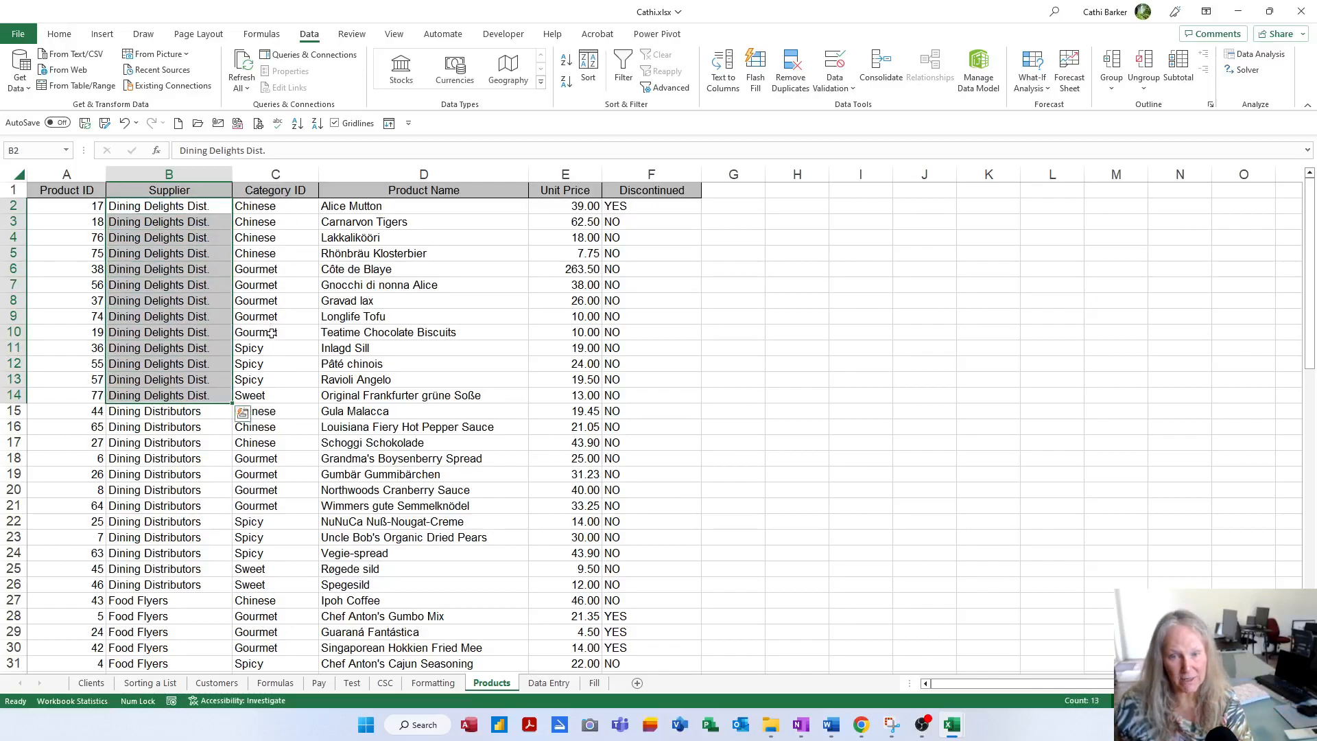
drag(281, 206, 282, 253)
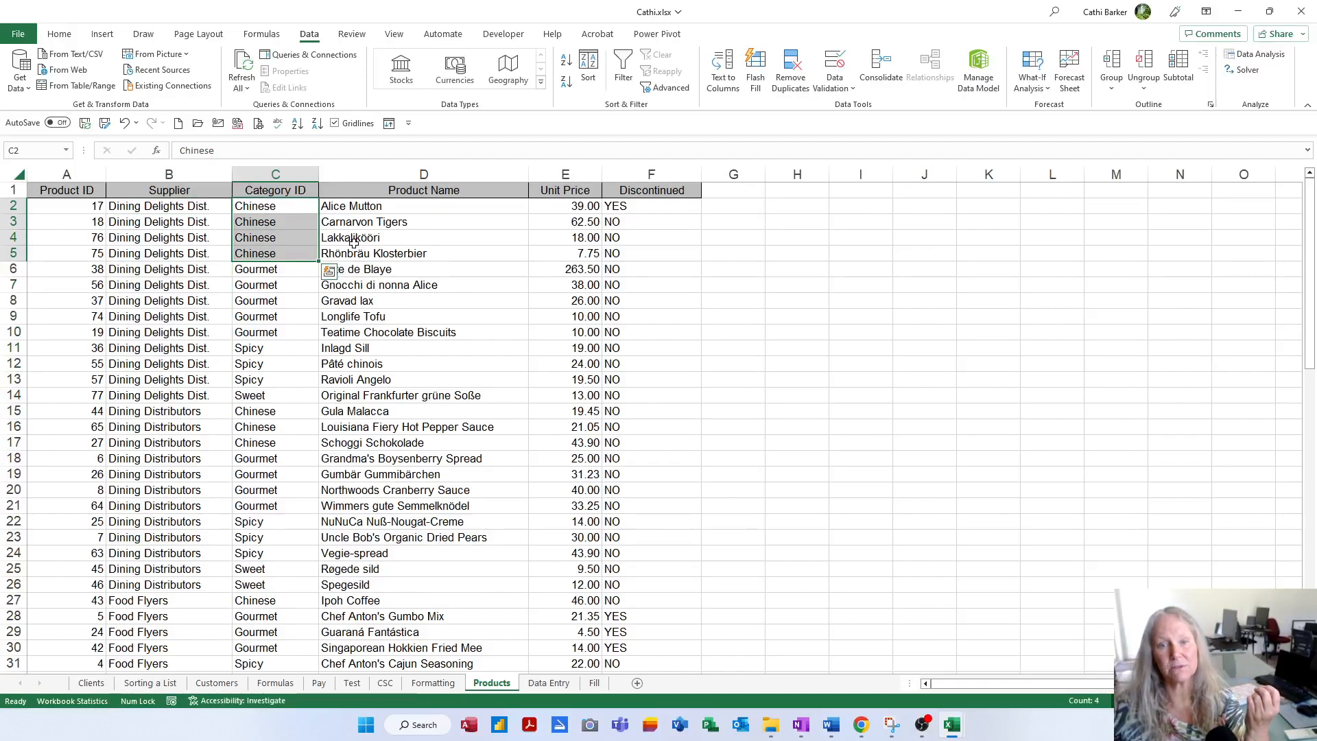
click(61, 247)
click(297, 123)
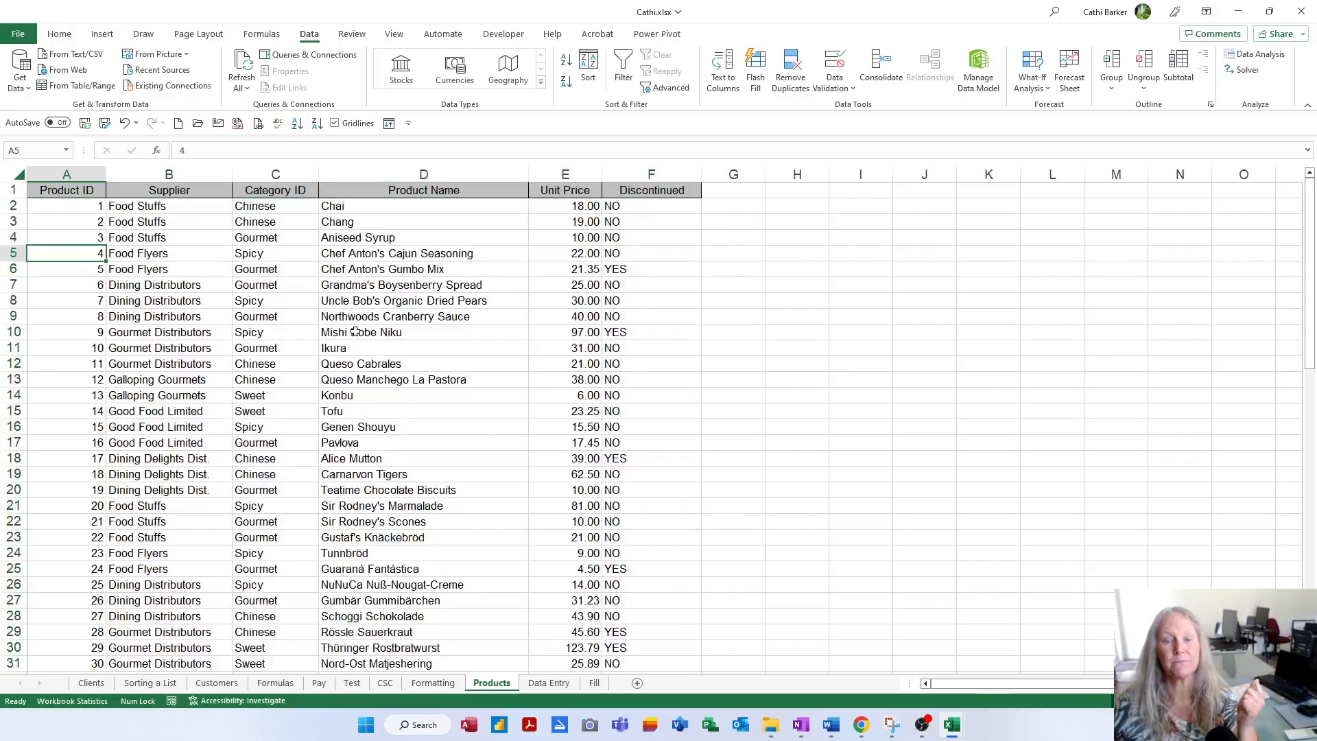
Apply a three-level custom sort on the Customers sheet: Country, then City, then Company Name, all A to Z.
click(222, 684)
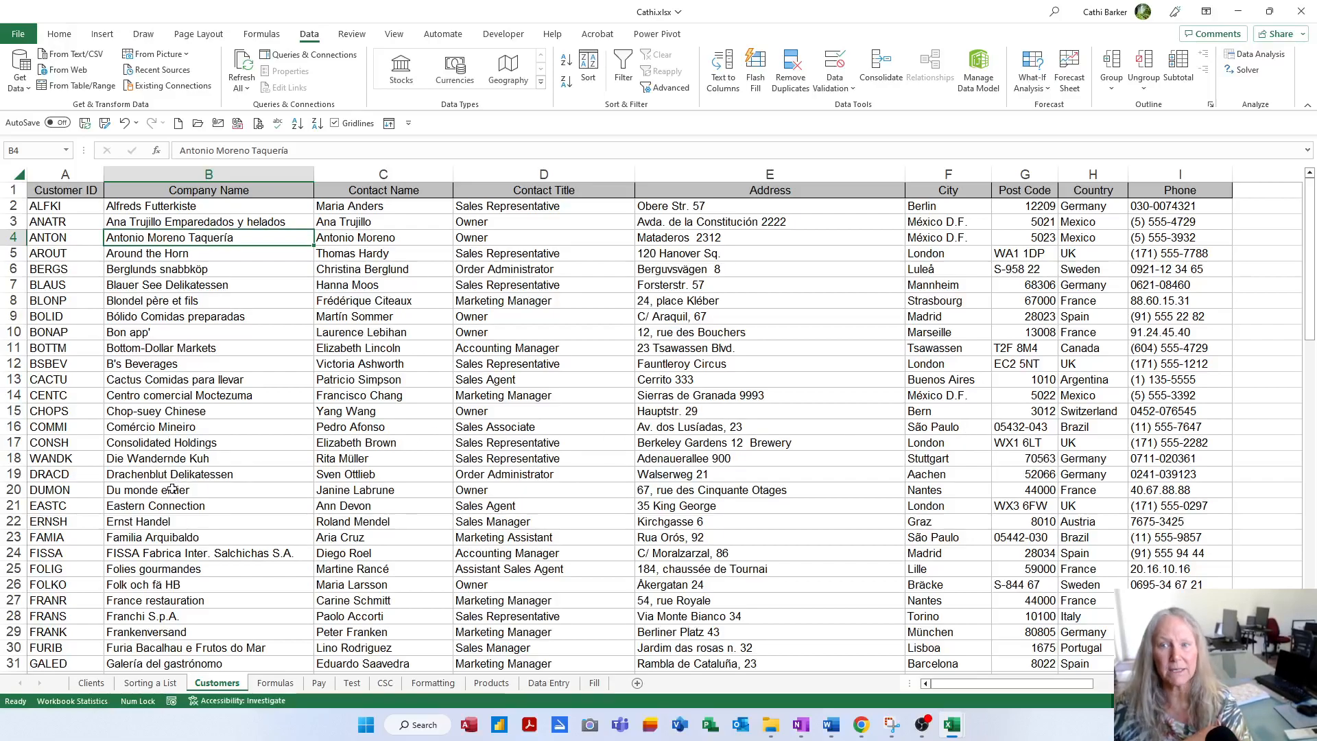
click(390, 123)
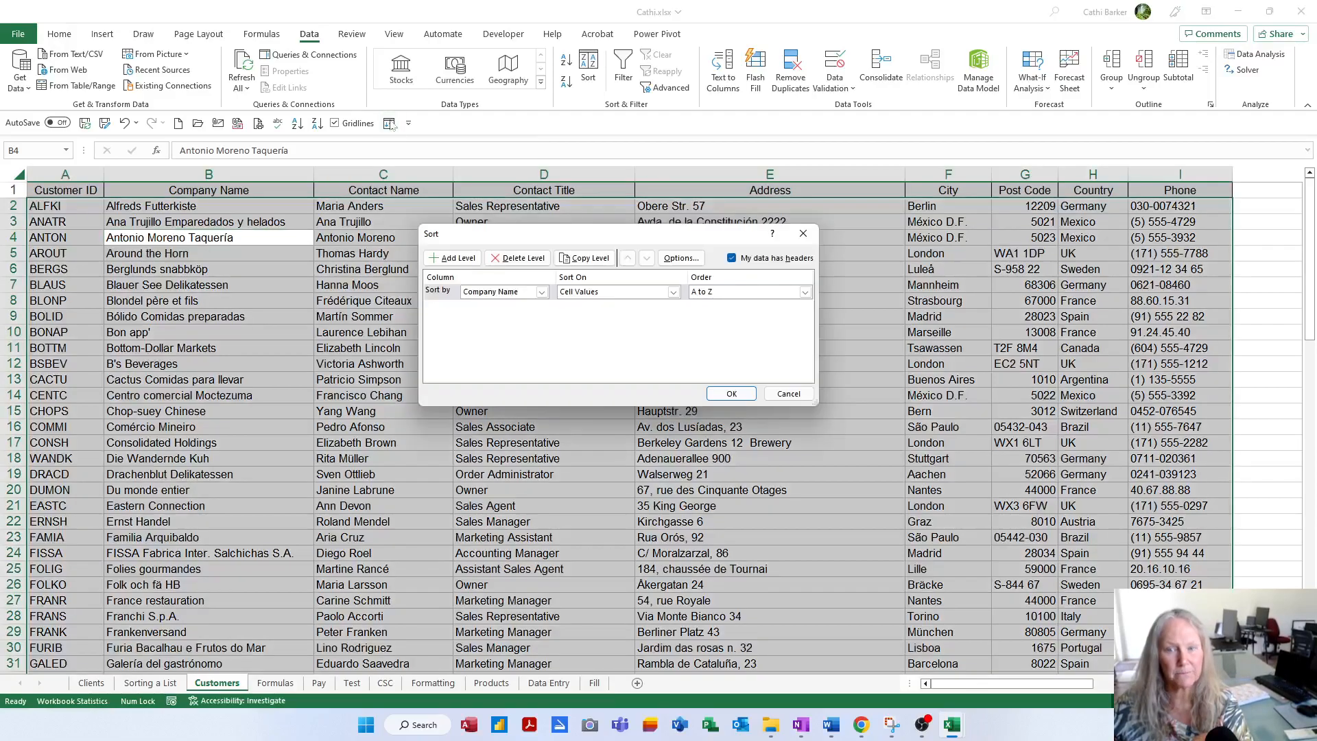
click(542, 292)
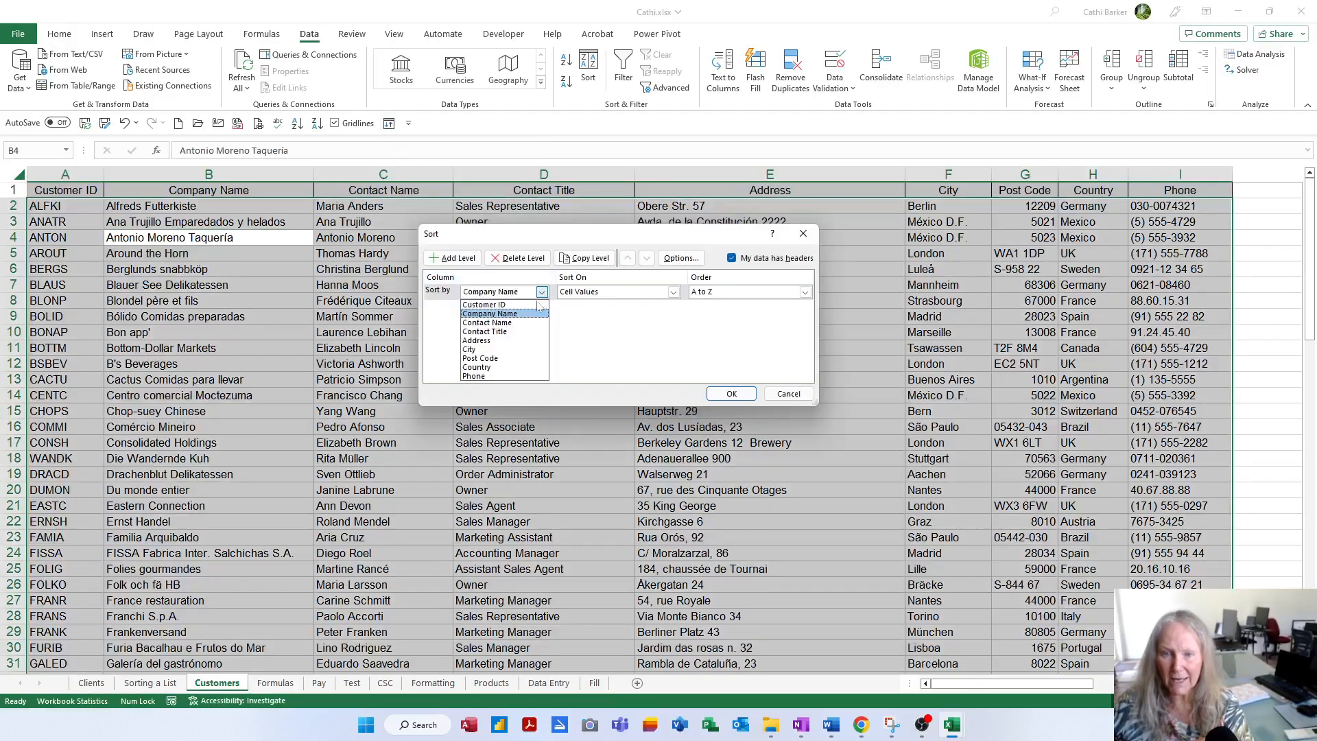
click(509, 367)
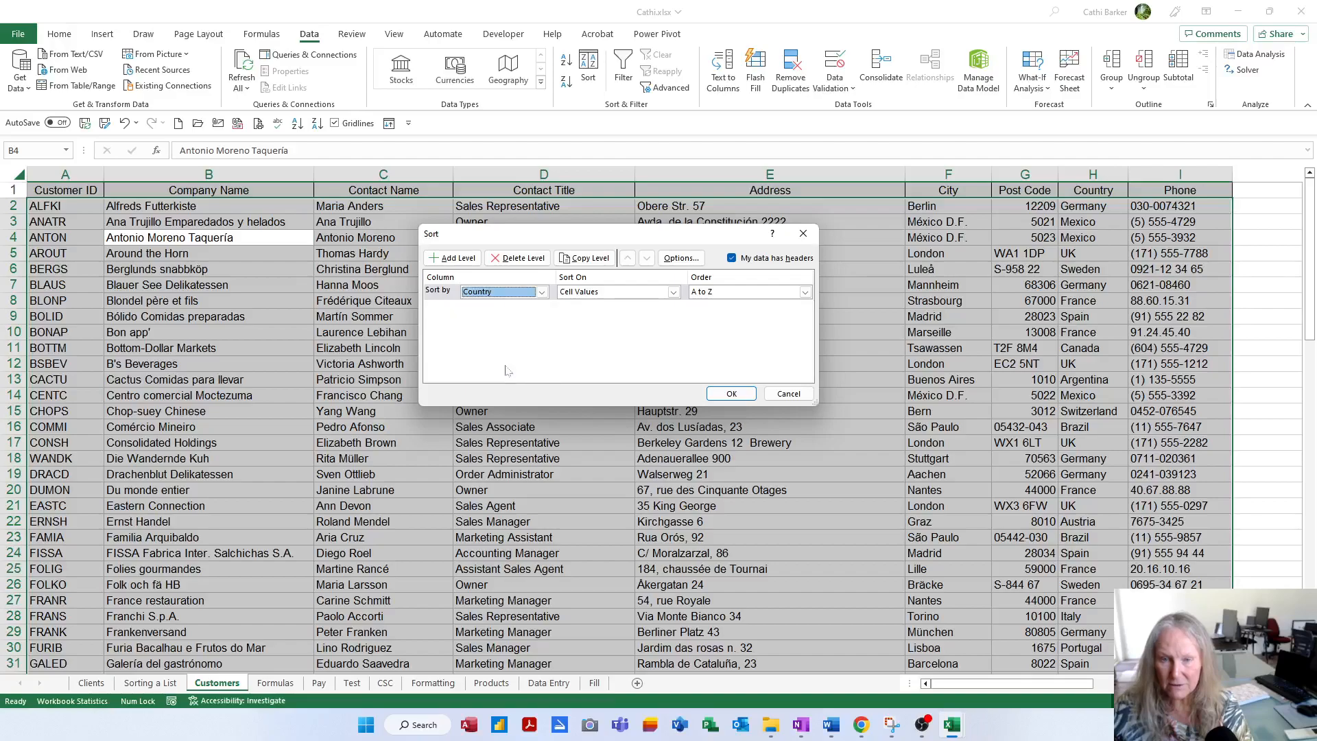
click(449, 258)
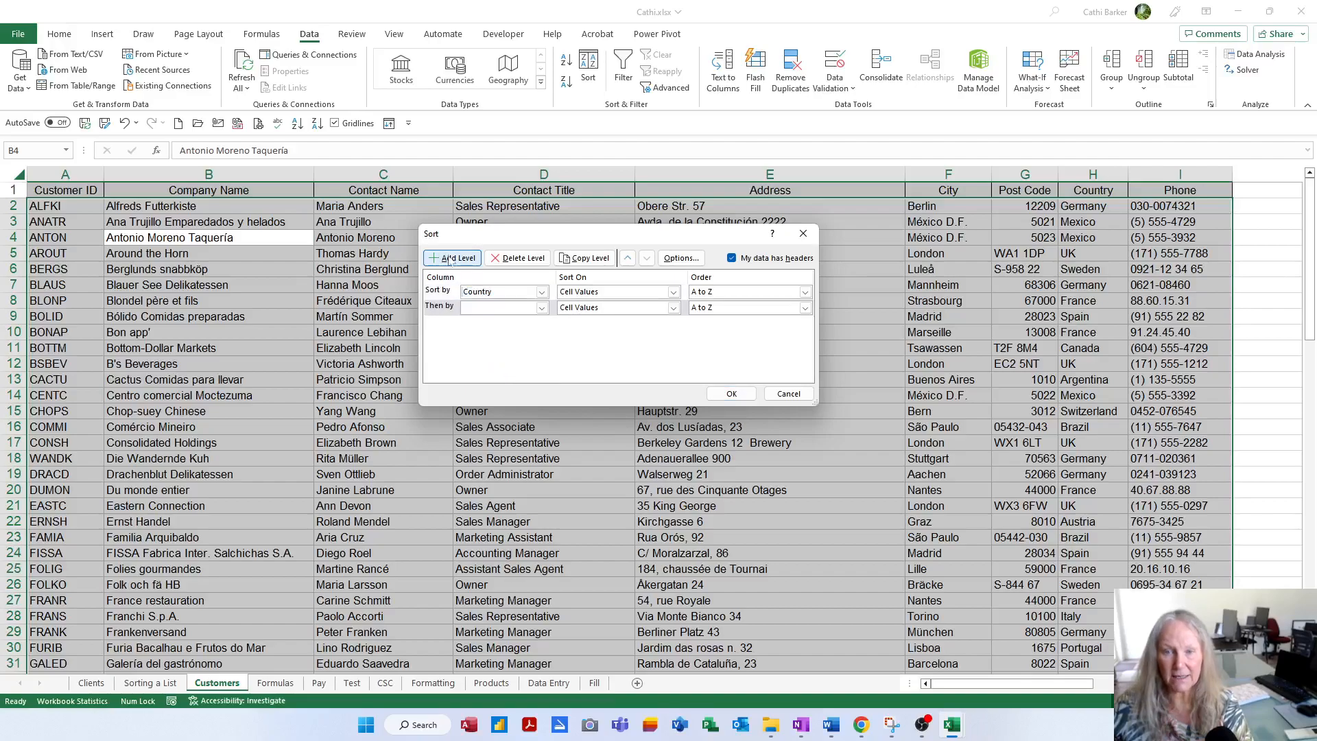
click(542, 307)
click(508, 365)
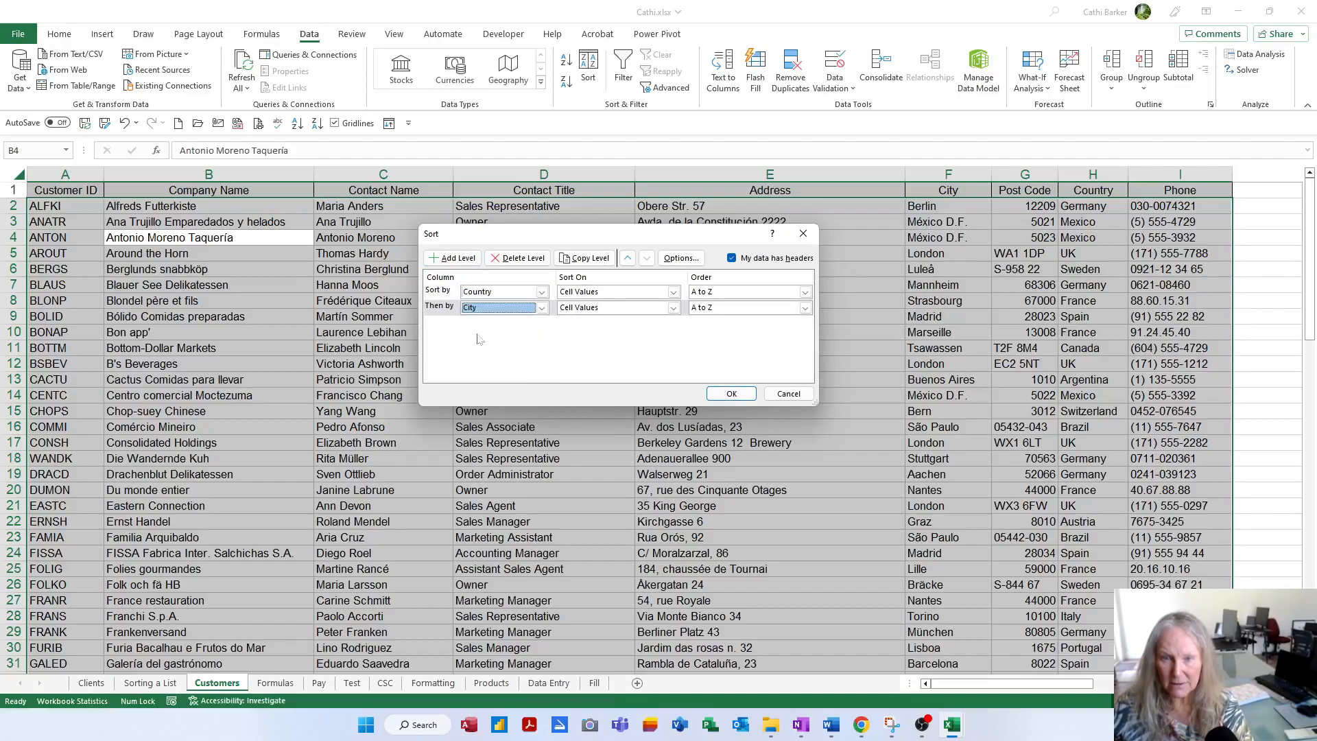
click(450, 258)
click(542, 323)
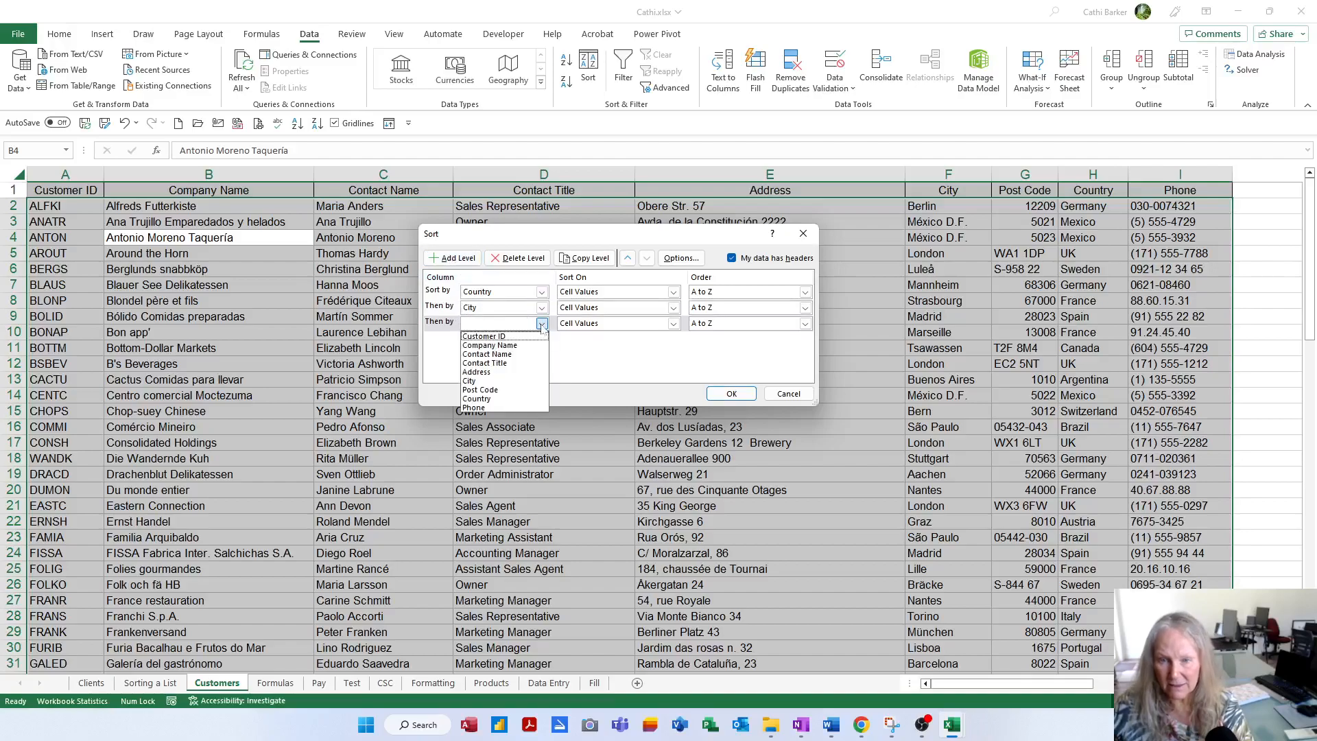
click(525, 346)
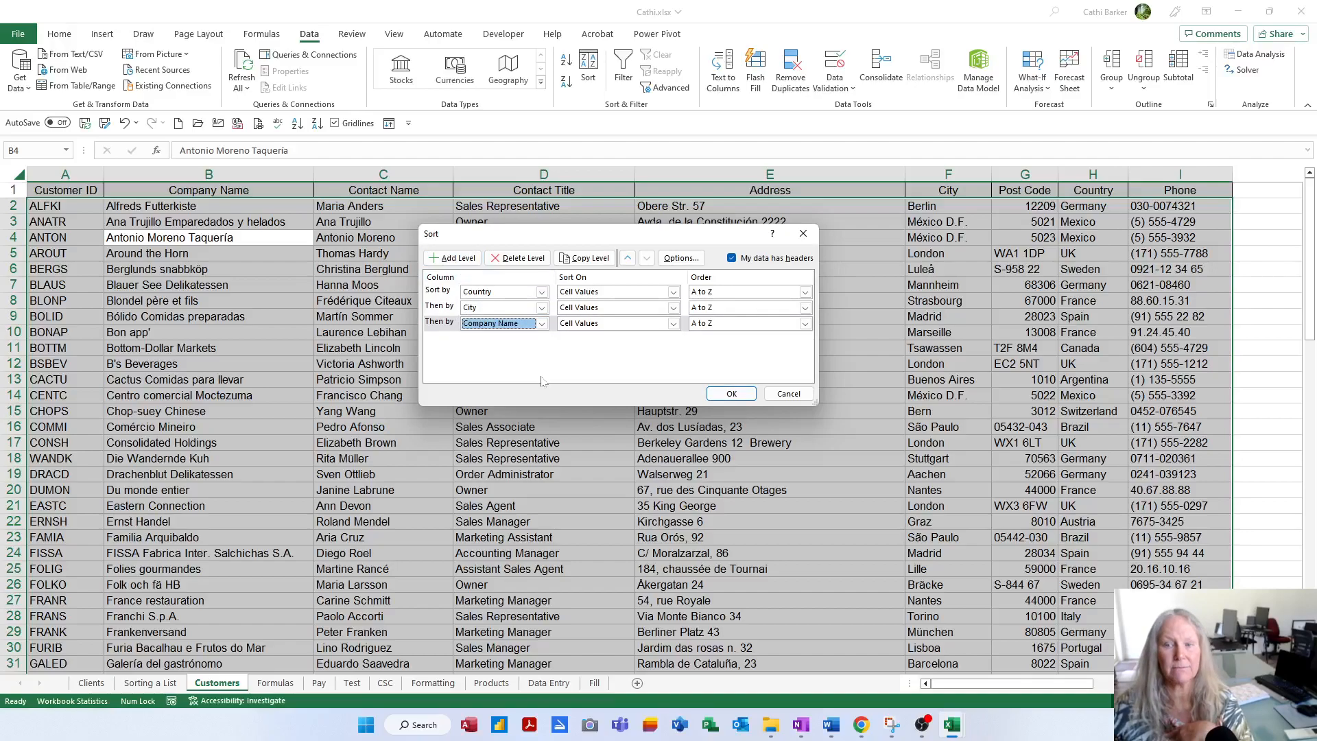
click(731, 394)
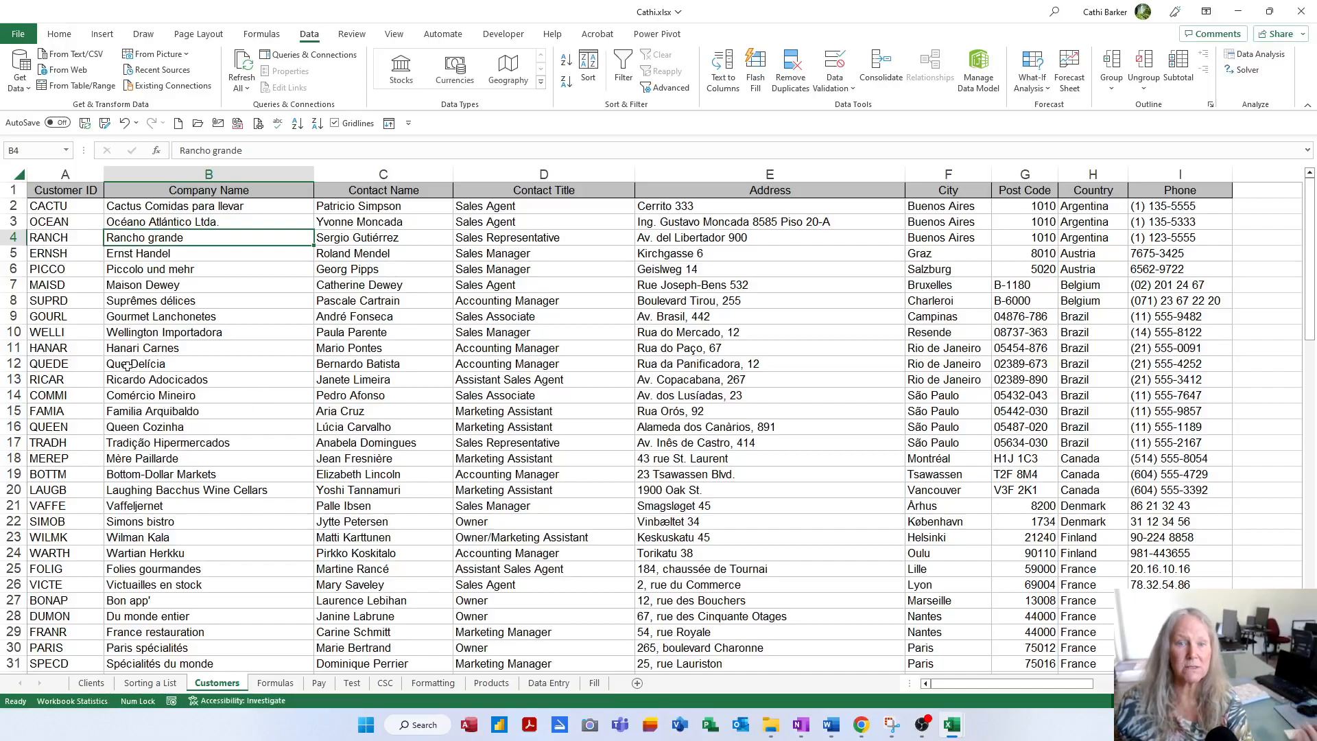
Re-sort the customer list by Customer ID from A to Z.
click(53, 272)
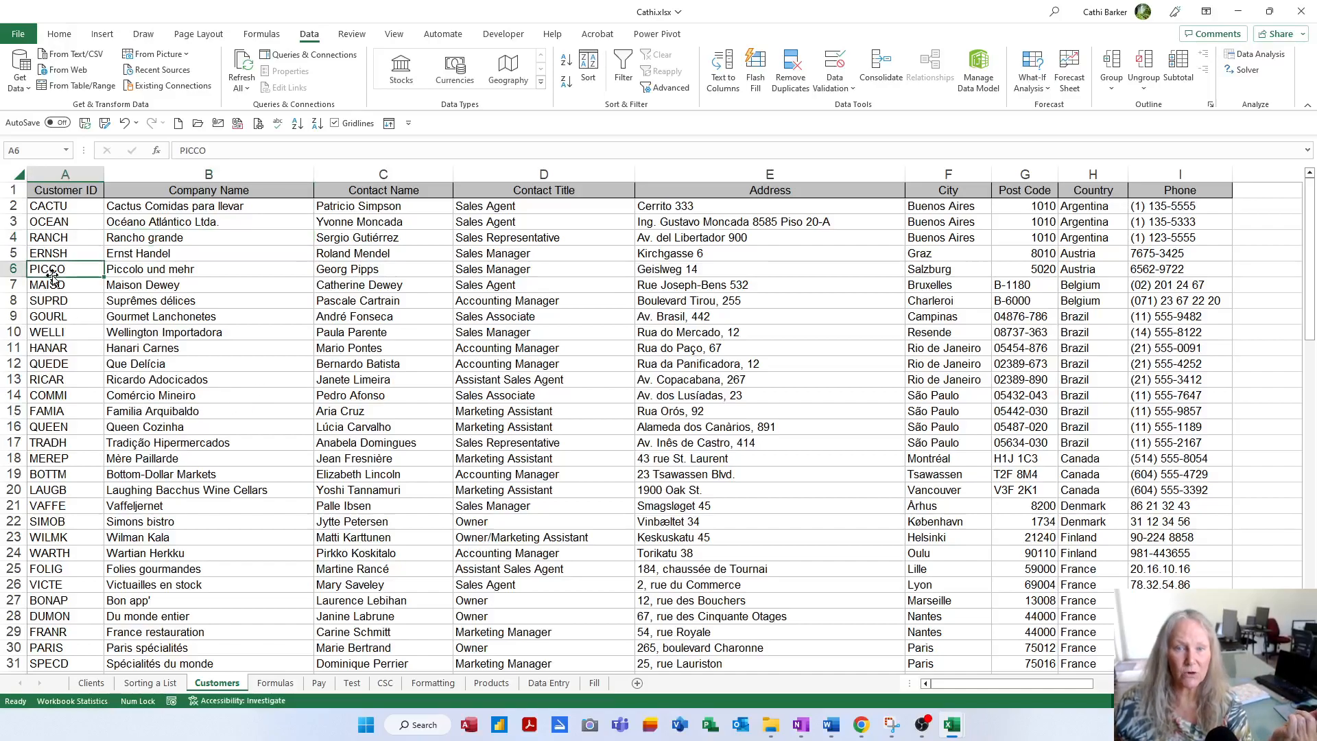
click(297, 124)
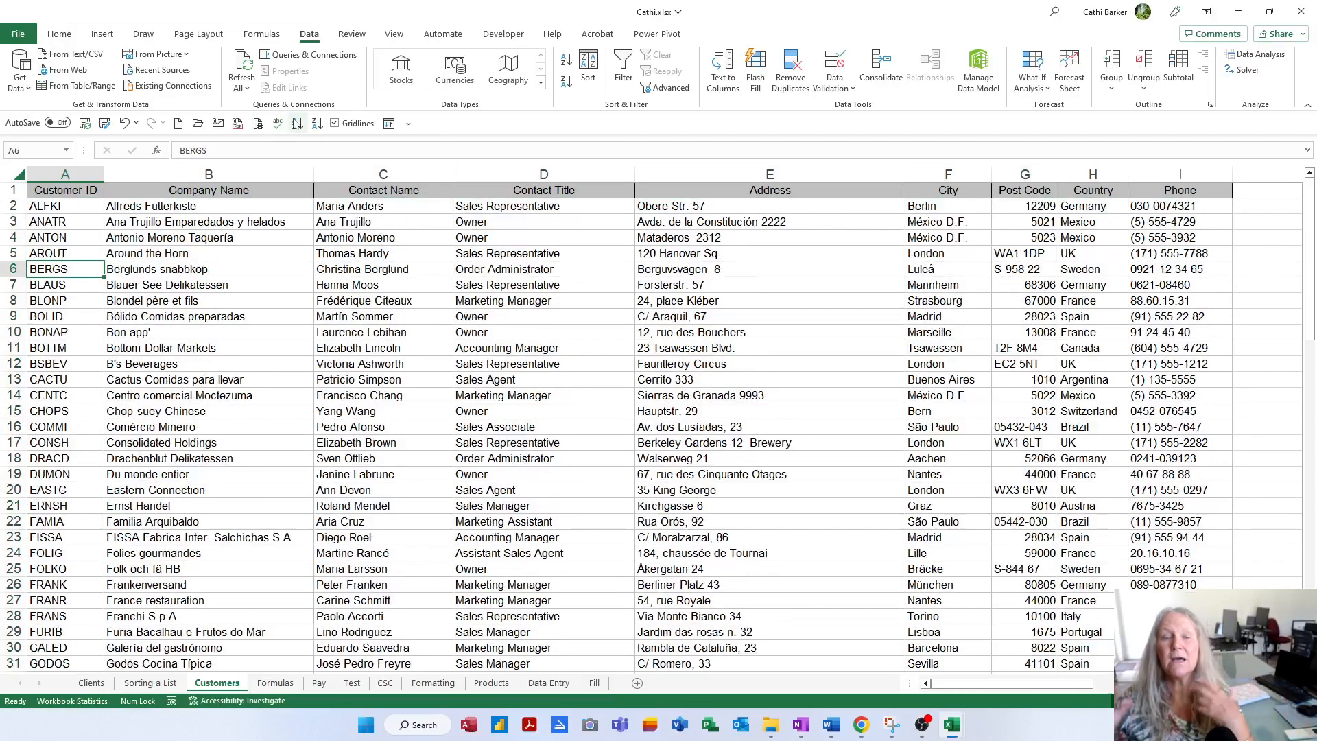